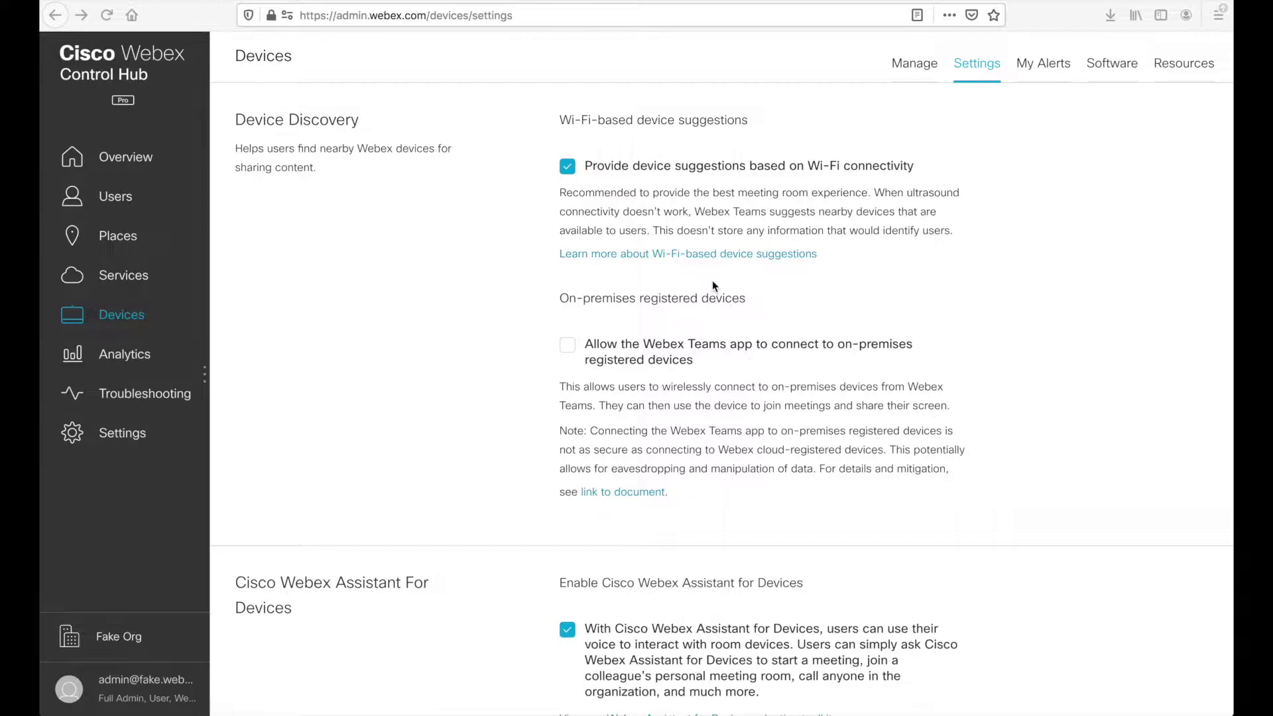
# Scroll down the Devices settings page to the Branding section and its options.
pyautogui.scroll(-5, 712, 279)
pyautogui.scroll(-2, 712, 285)
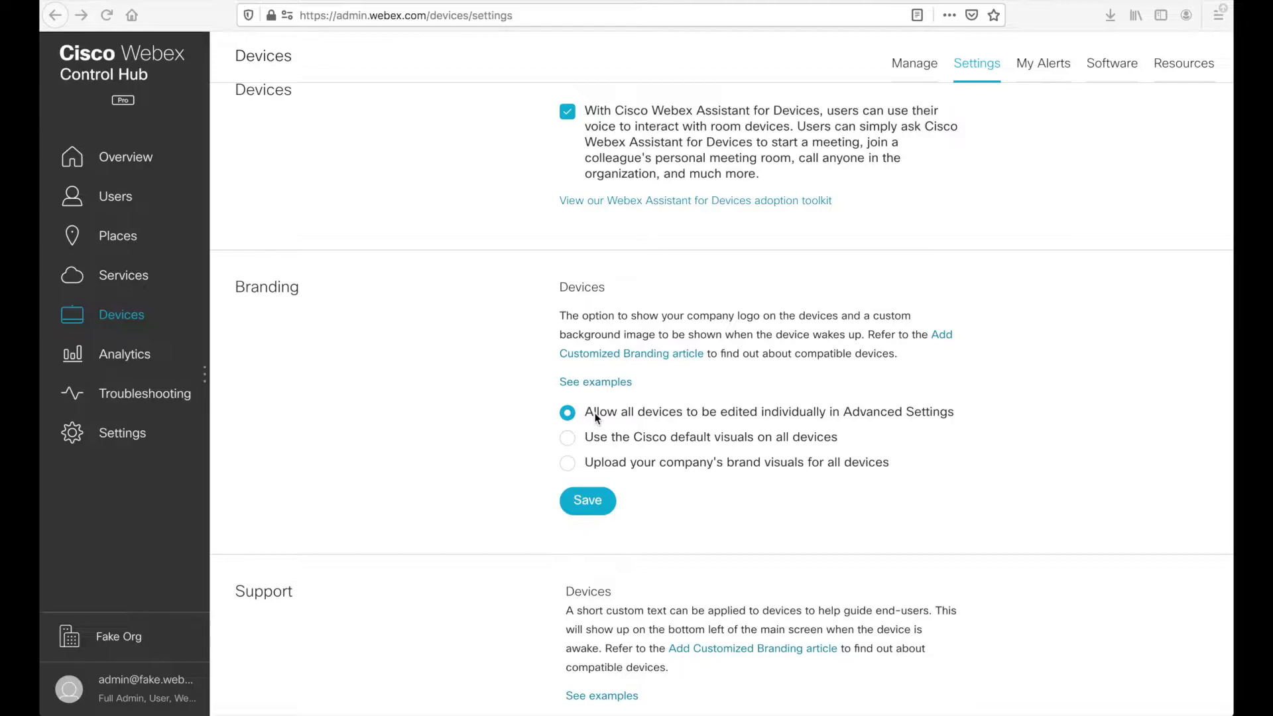
# Change device branding from Cisco default visuals to uploading your company's brand visuals for all devices.
pyautogui.click(567, 438)
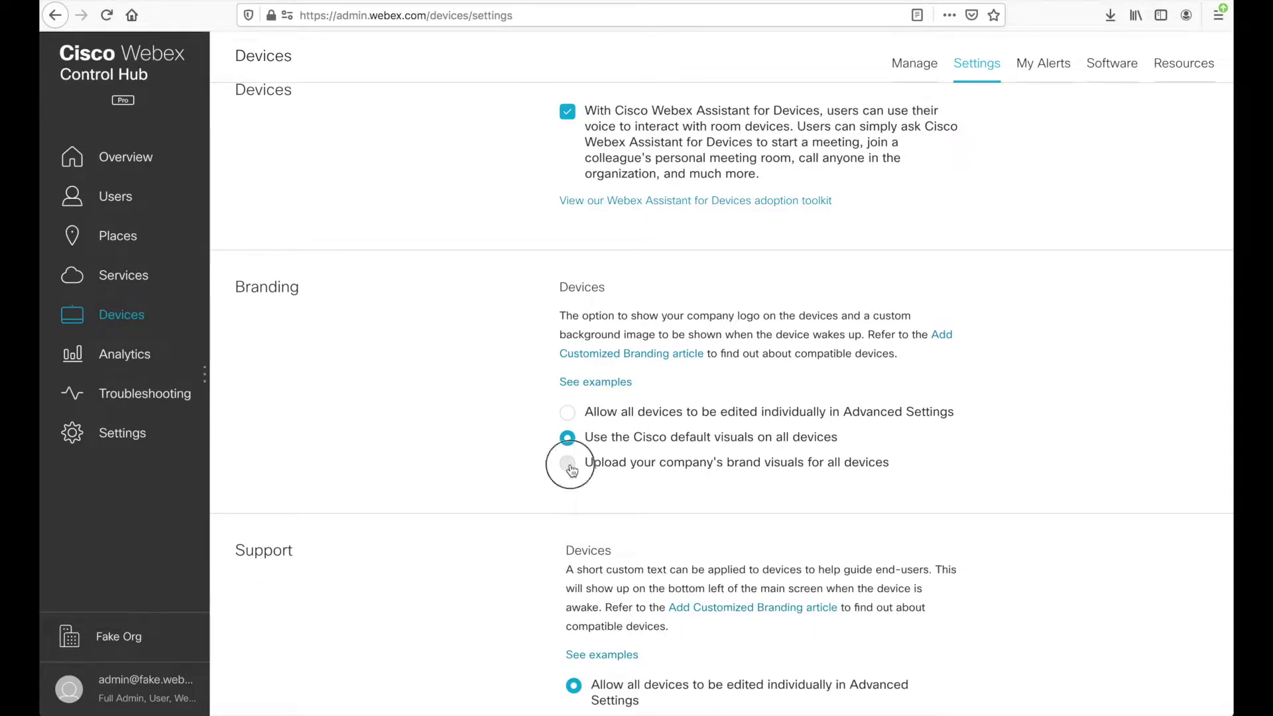
pyautogui.click(569, 466)
pyautogui.scroll(-1, 752, 473)
pyautogui.scroll(-2, 751, 474)
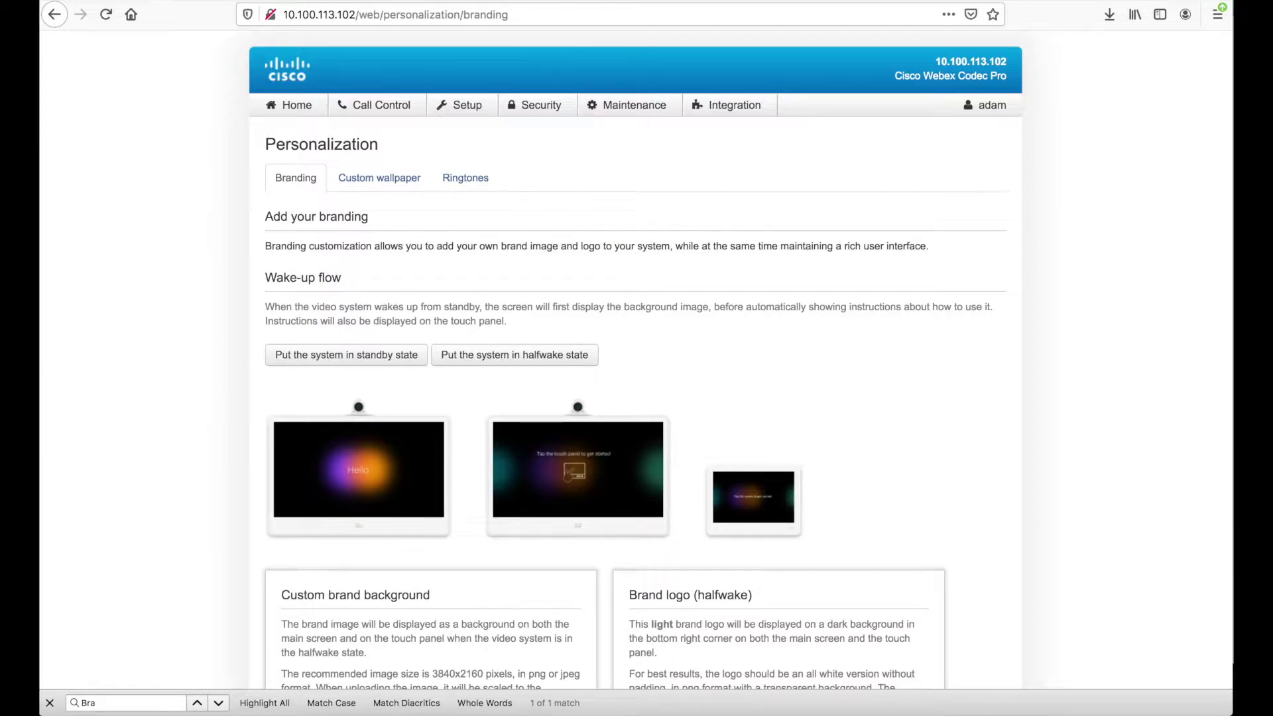
pyautogui.moveTo(463, 99)
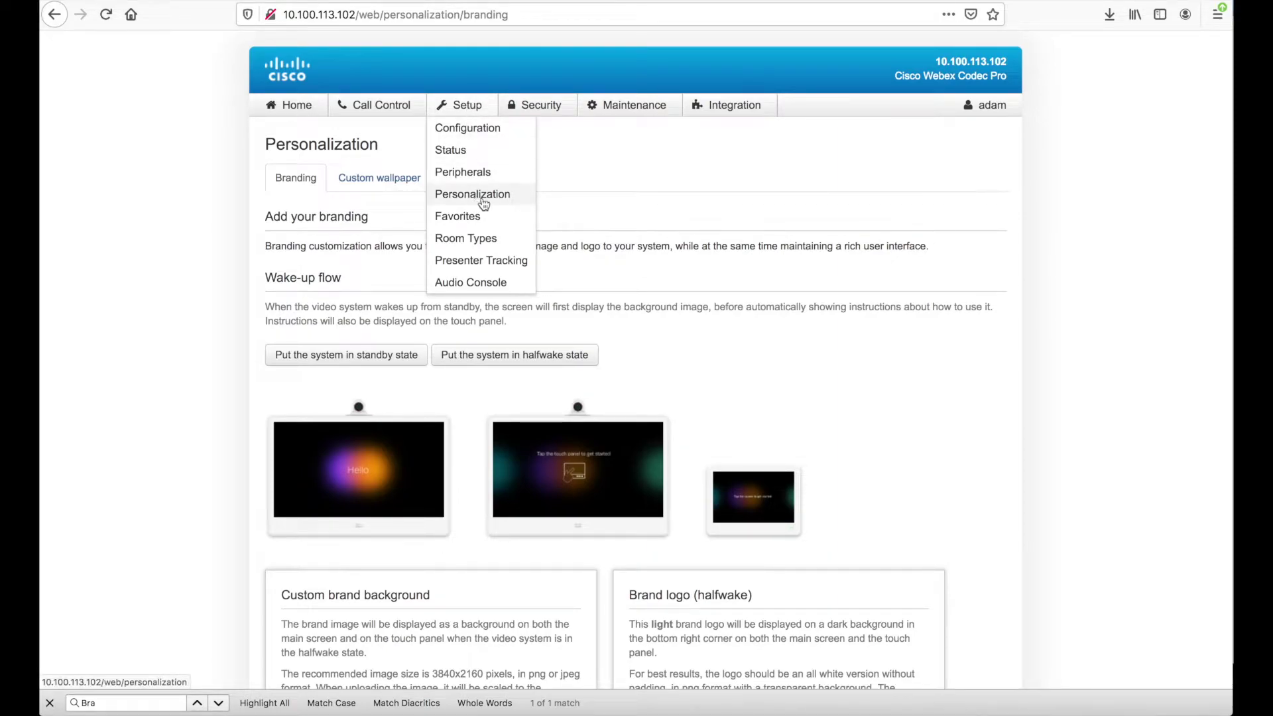
pyautogui.click(603, 167)
pyautogui.scroll(-3, 593, 220)
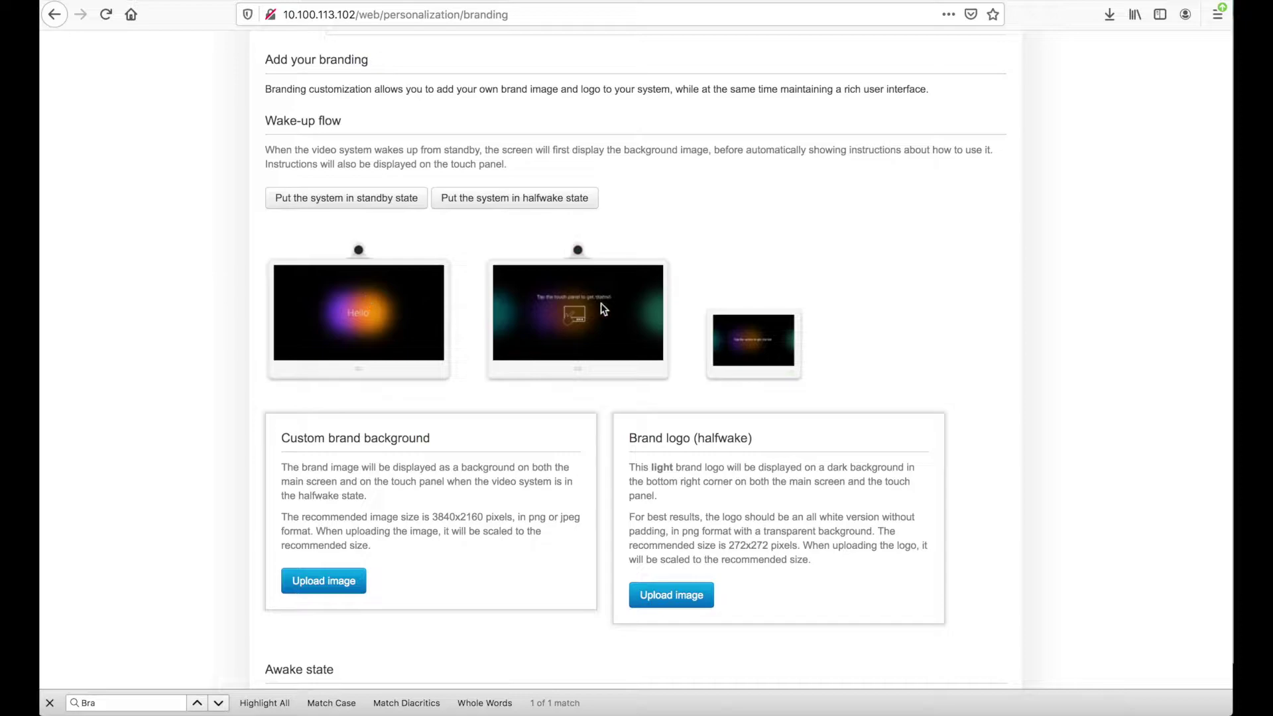
pyautogui.scroll(-3, 699, 310)
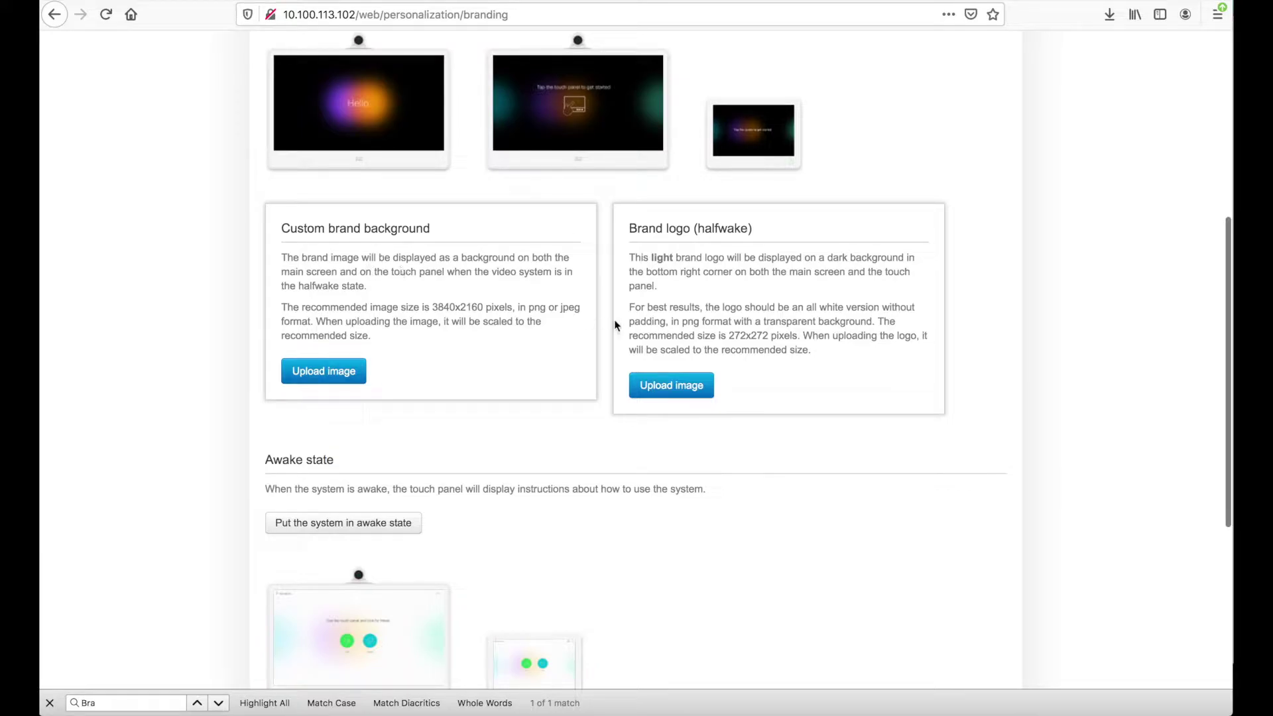
pyautogui.scroll(-2, 542, 484)
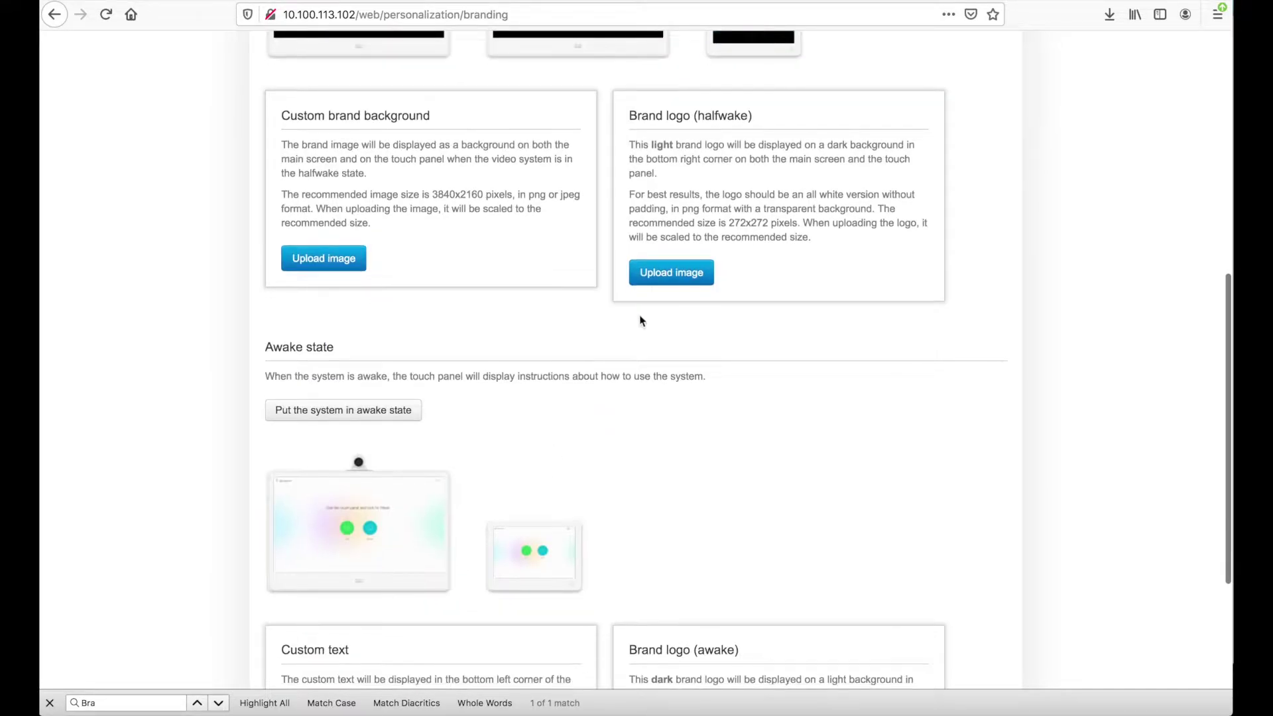
pyautogui.scroll(2, 636, 308)
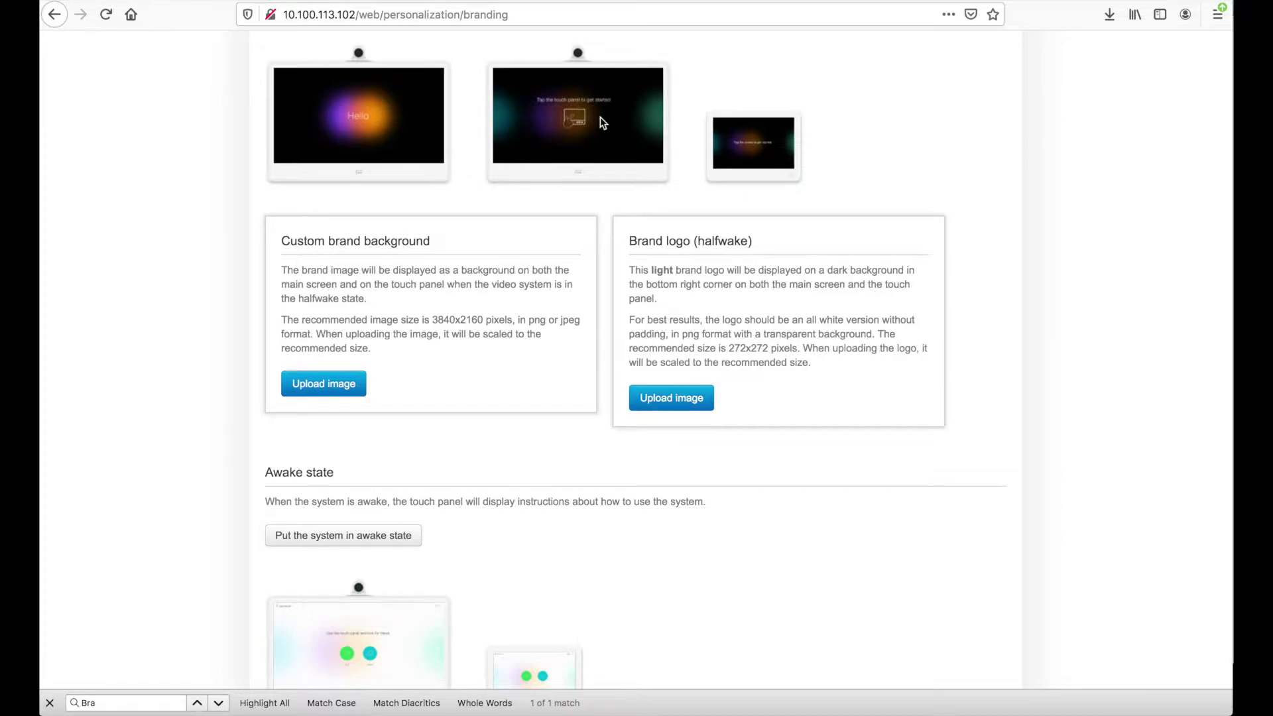
pyautogui.scroll(-4, 572, 366)
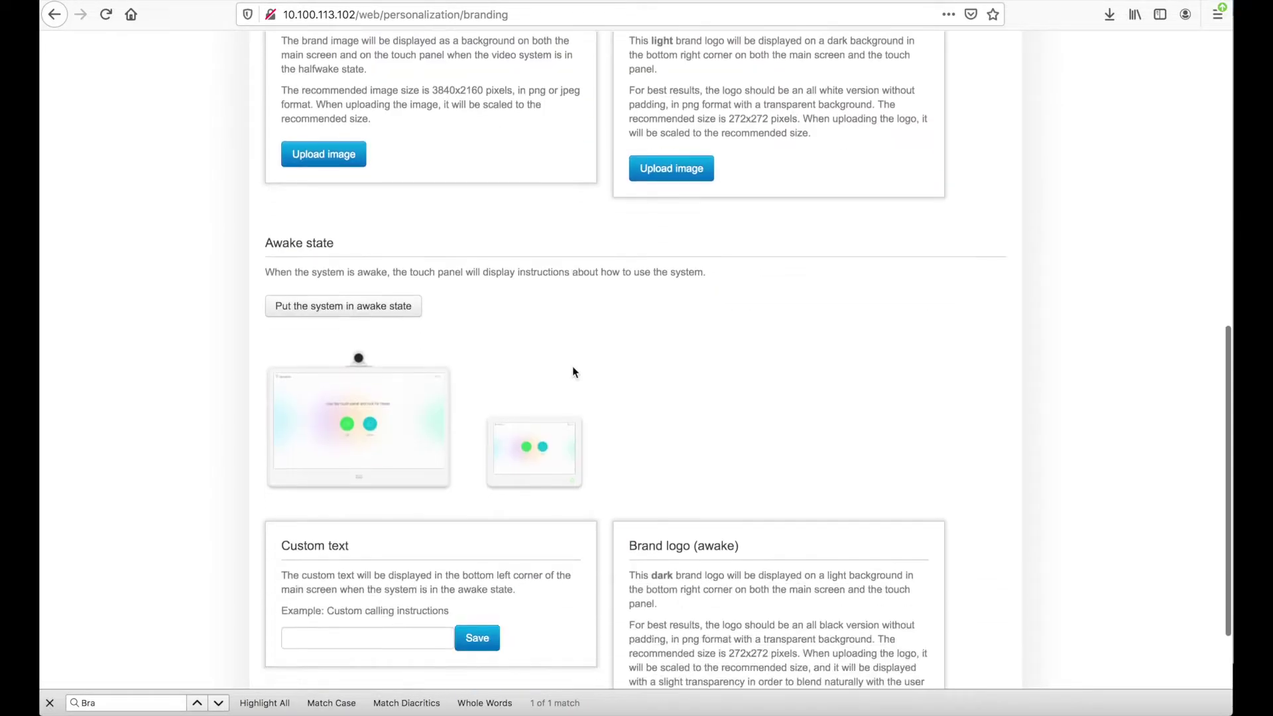
pyautogui.click(410, 316)
pyautogui.scroll(1, 462, 316)
pyautogui.click(408, 316)
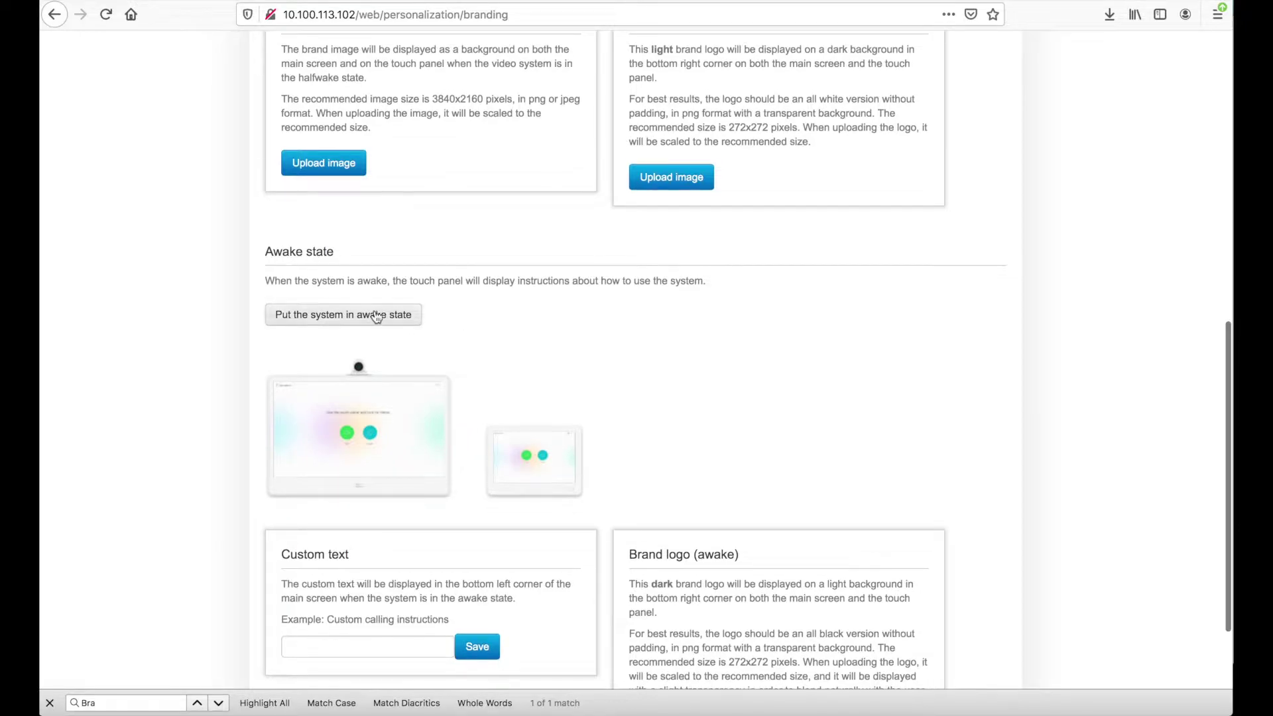
pyautogui.scroll(5, 509, 298)
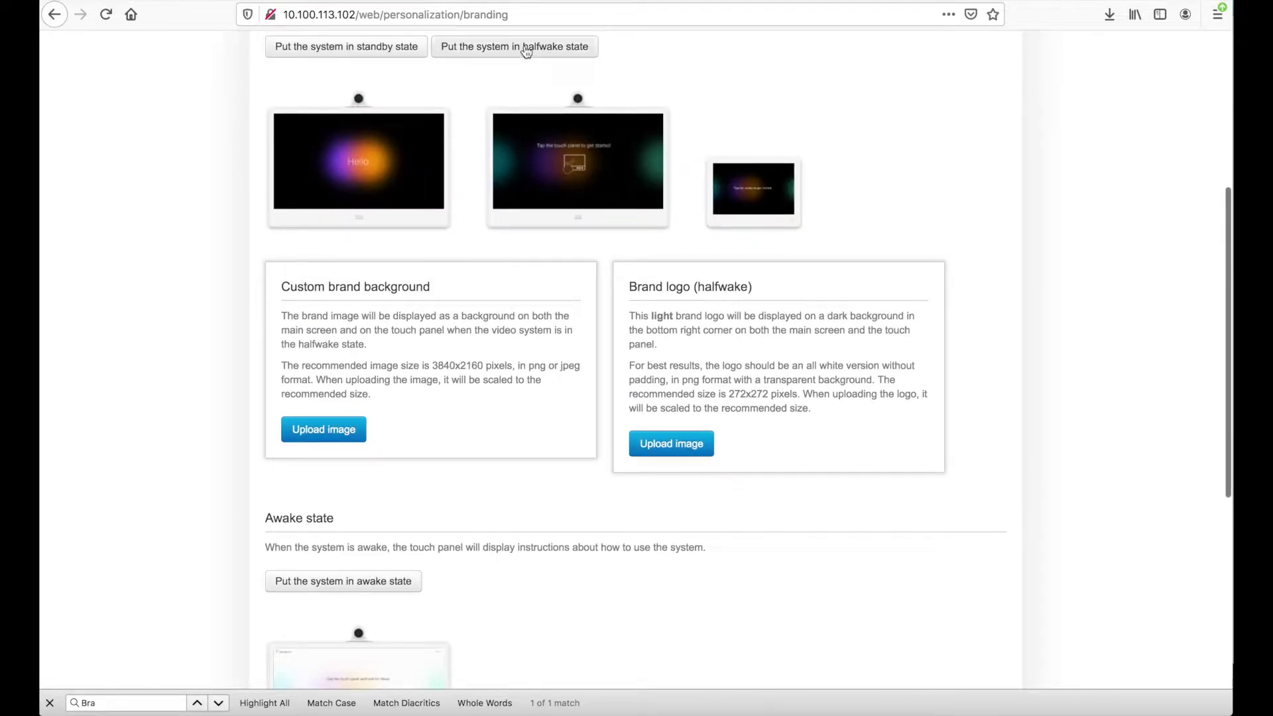
pyautogui.scroll(1, 525, 53)
pyautogui.click(517, 75)
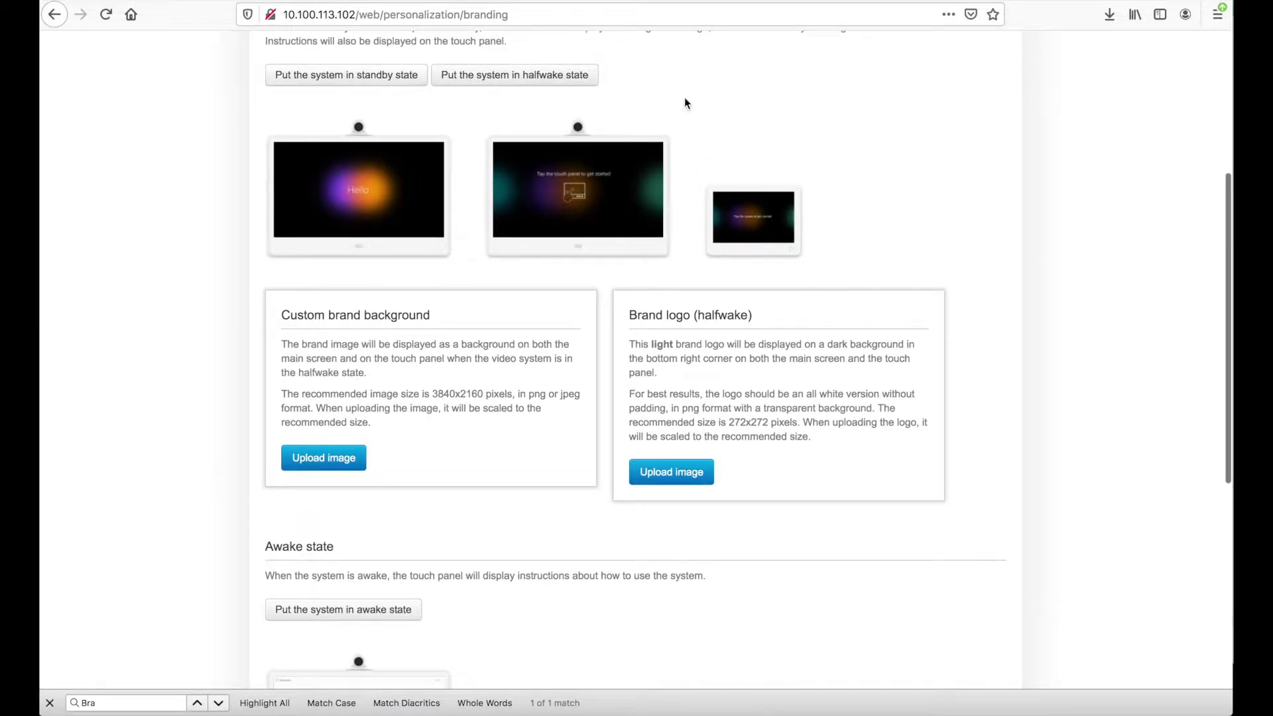
pyautogui.scroll(5, 686, 101)
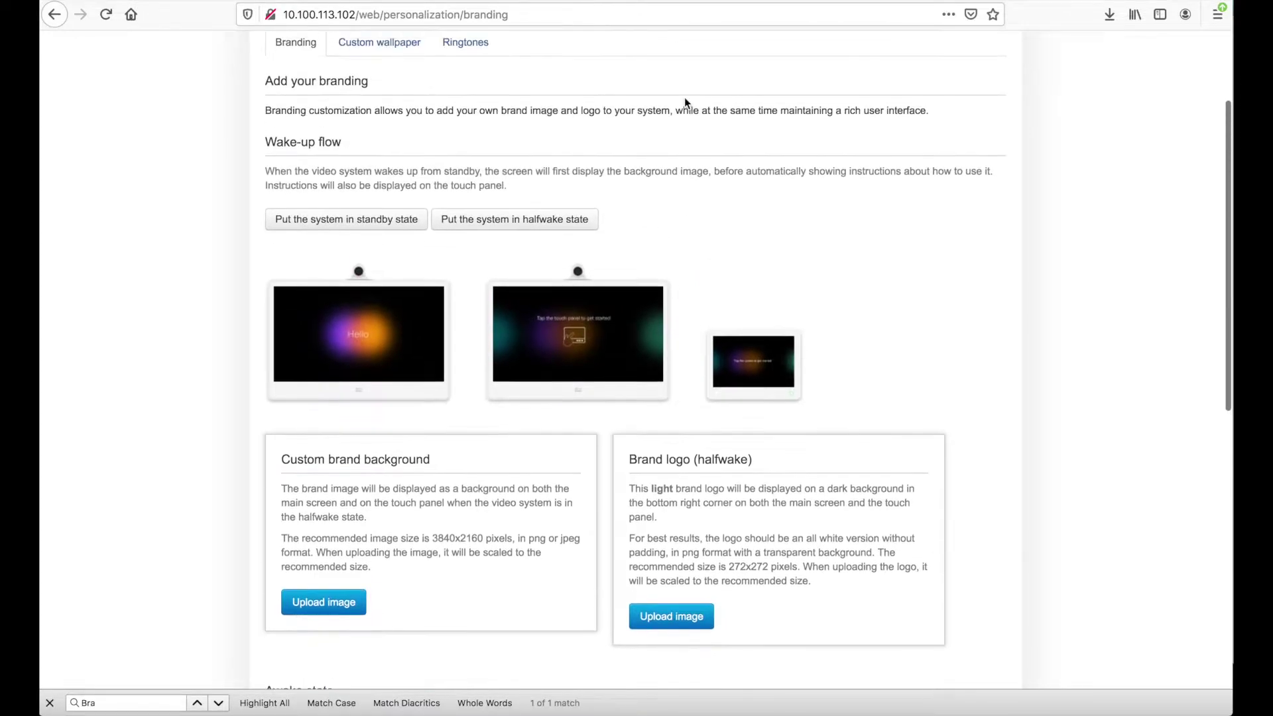
pyautogui.moveTo(686, 103)
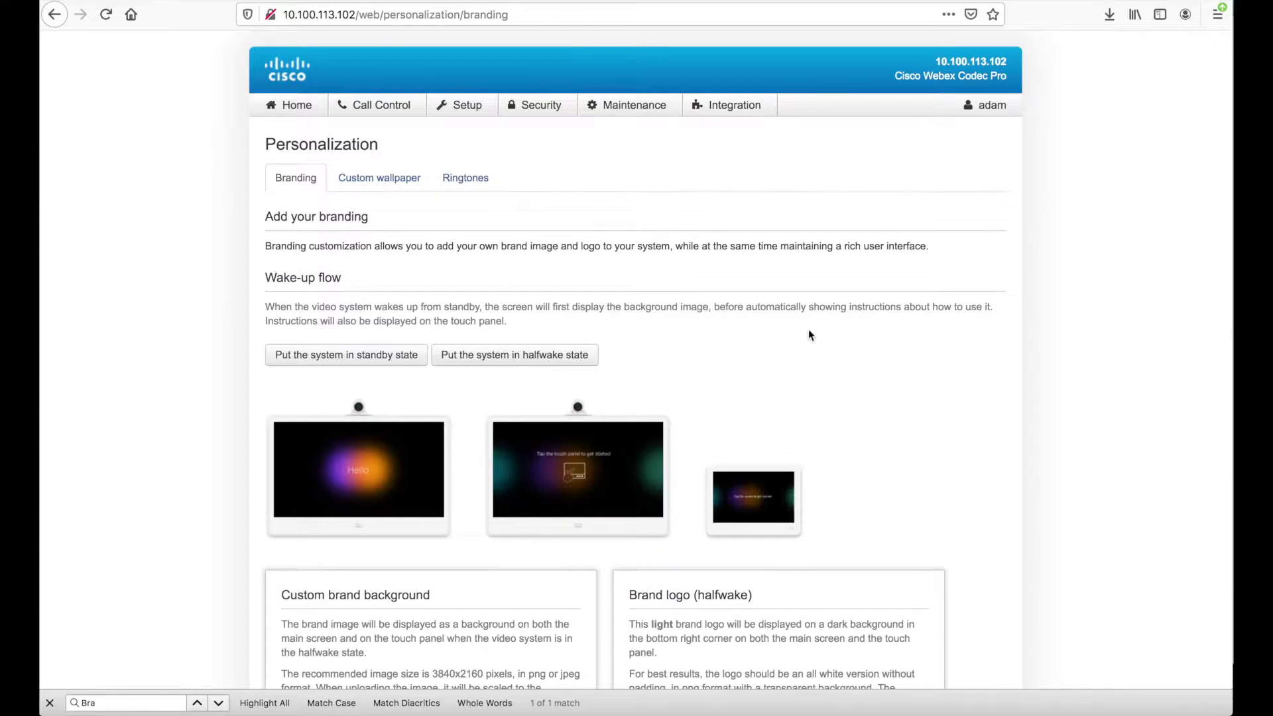
pyautogui.scroll(-5, 808, 335)
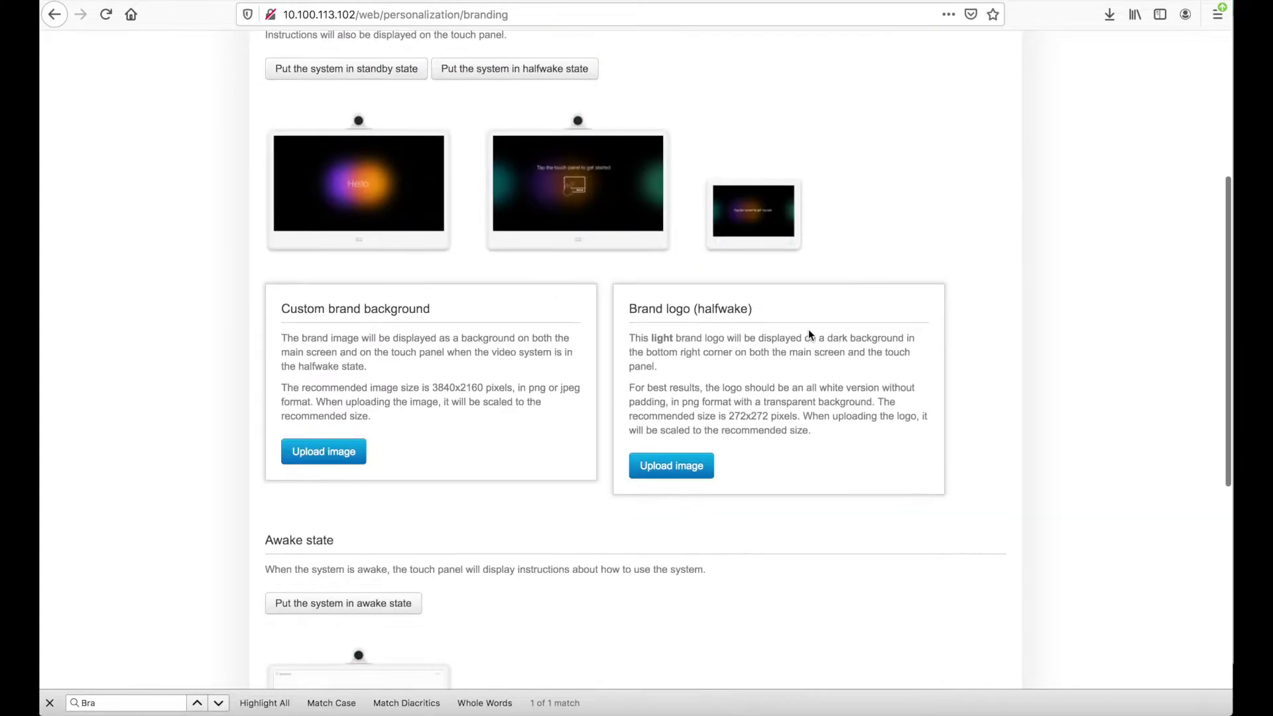
pyautogui.scroll(5, 808, 334)
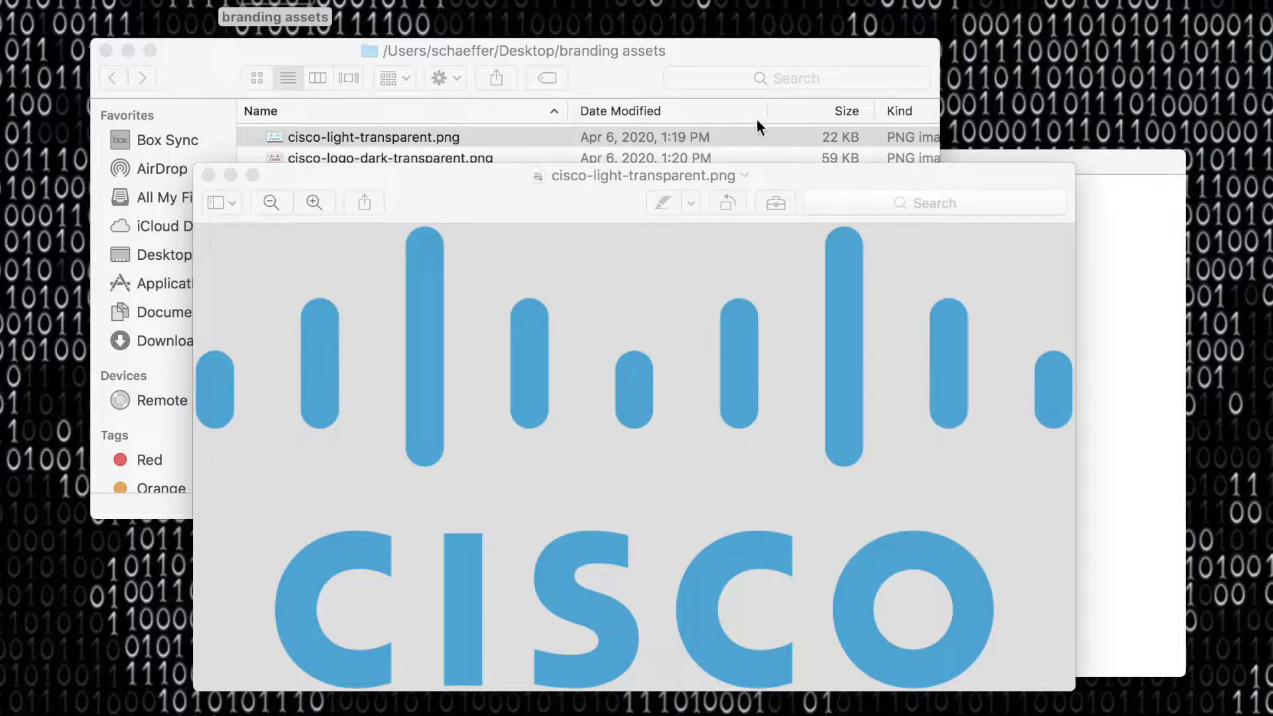
# Bring the cisco-light-transparent.png preview forward, then close it.
pyautogui.click(638, 174)
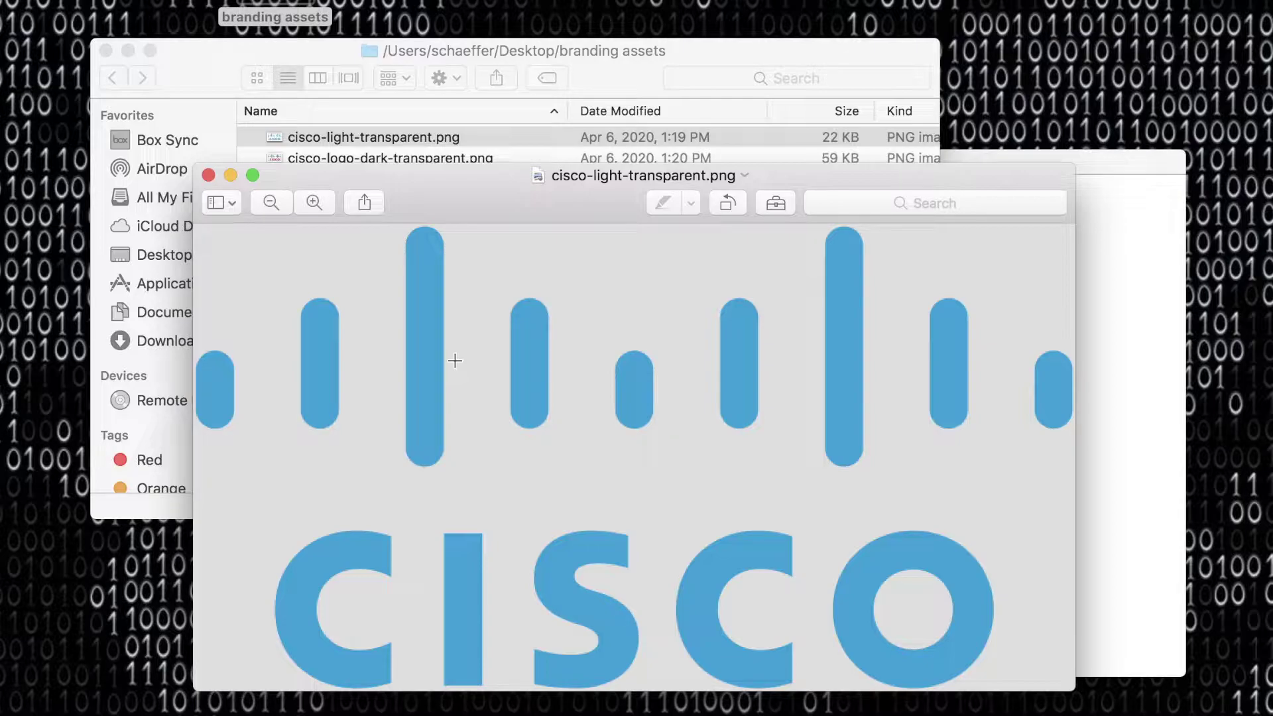
pyautogui.click(208, 175)
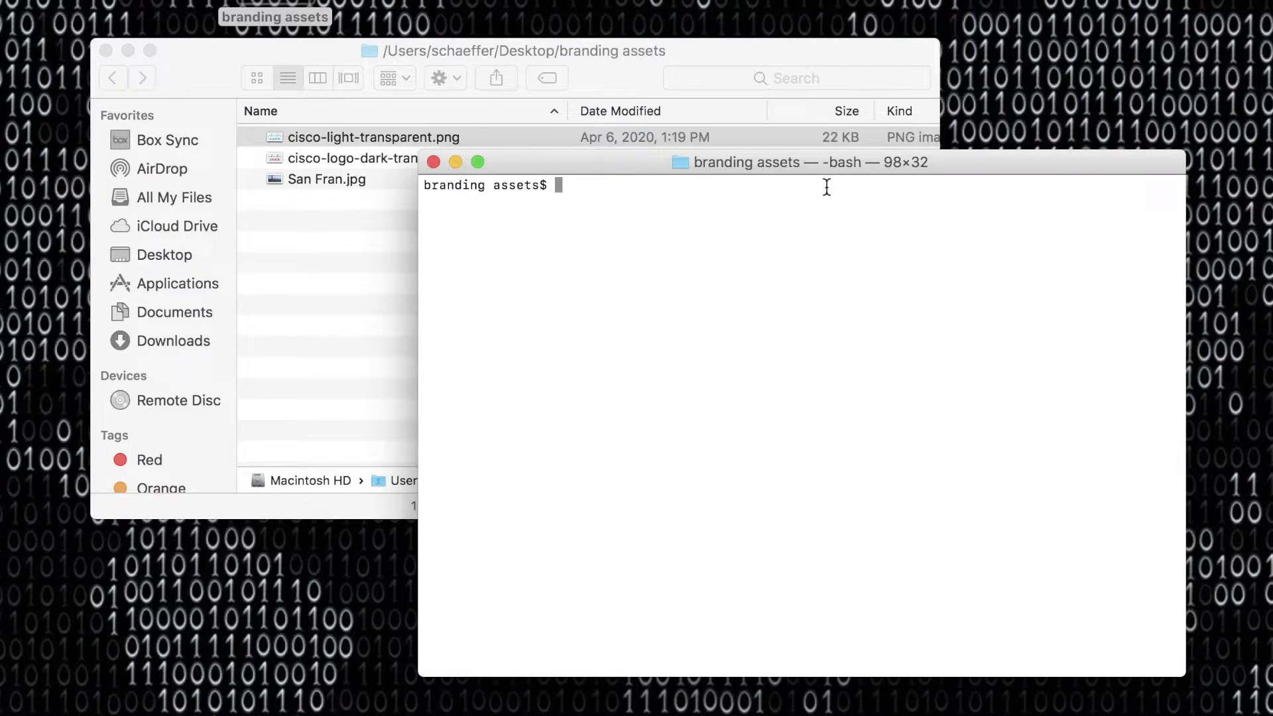
pyautogui.write('cat cisco-li')
pyautogui.press('Tab')
pyautogui.press('Return')
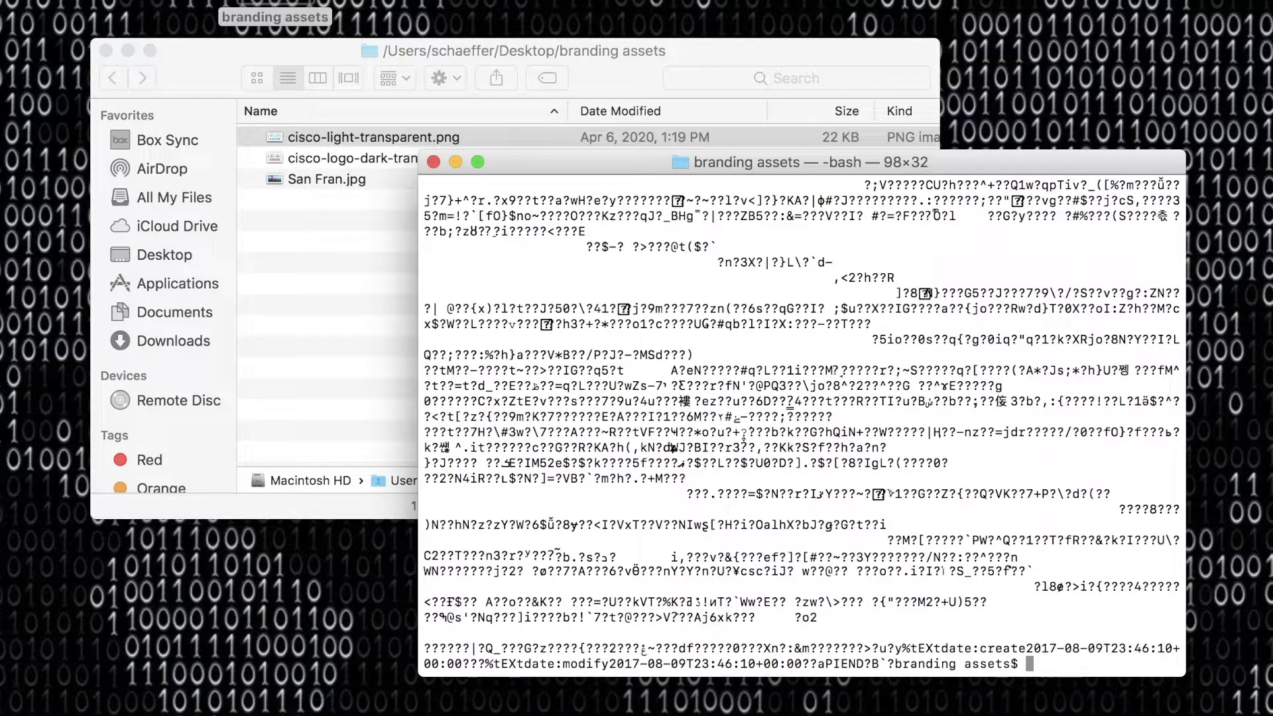
pyautogui.press('Return')
pyautogui.press('Return')
pyautogui.press('Return')
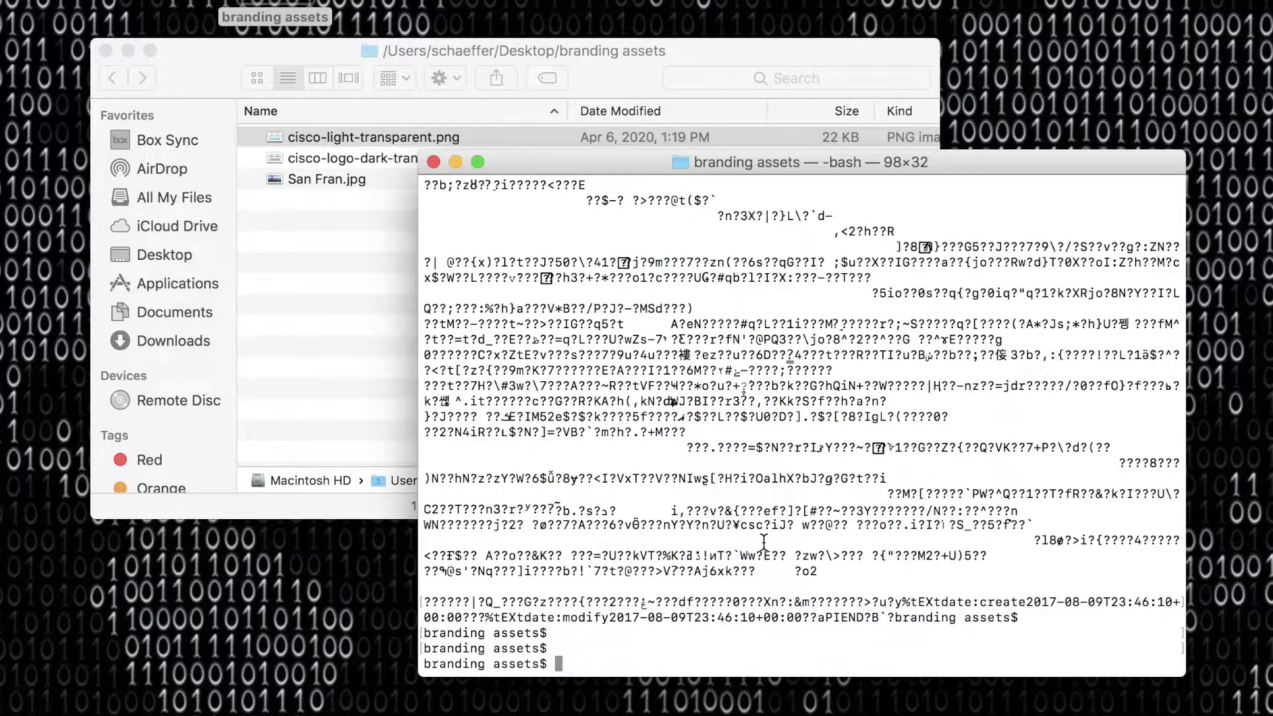
pyautogui.moveTo(754, 617); pyautogui.dragTo(648, 597)
pyautogui.click(671, 505)
pyautogui.press('Return')
pyautogui.press('Return')
pyautogui.press('Return')
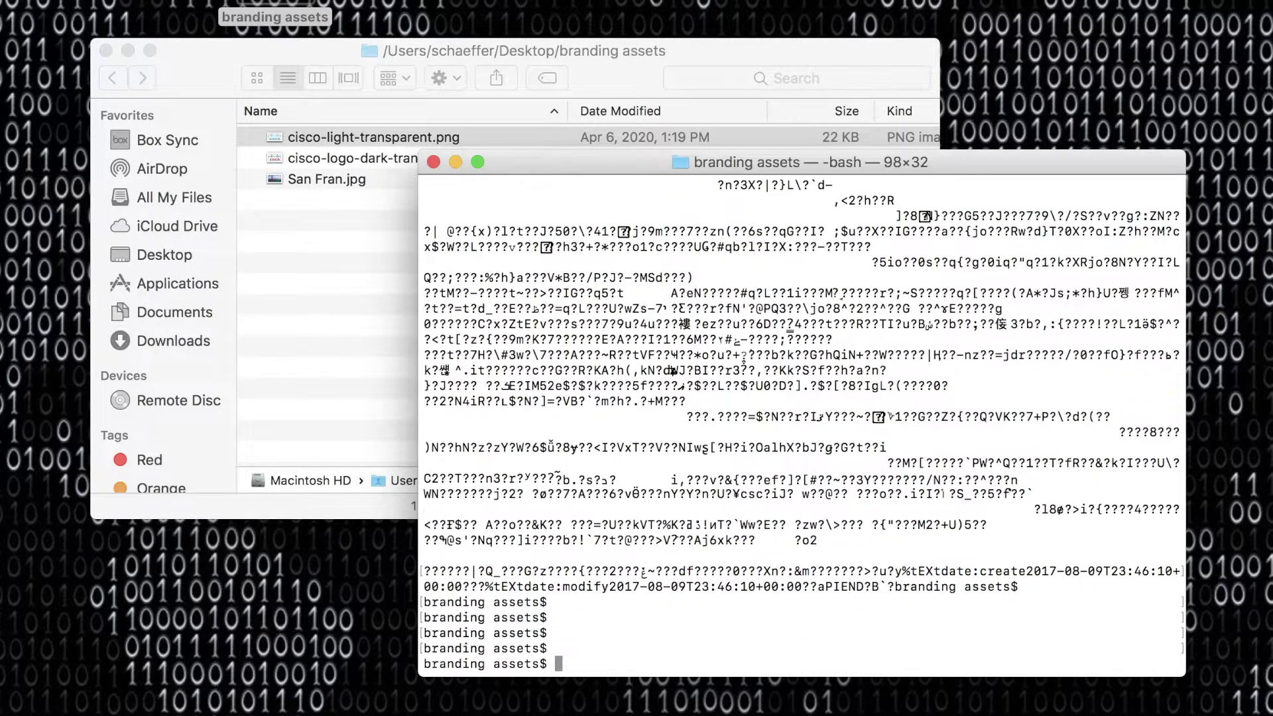
pyautogui.write('clear')
pyautogui.press('Return')
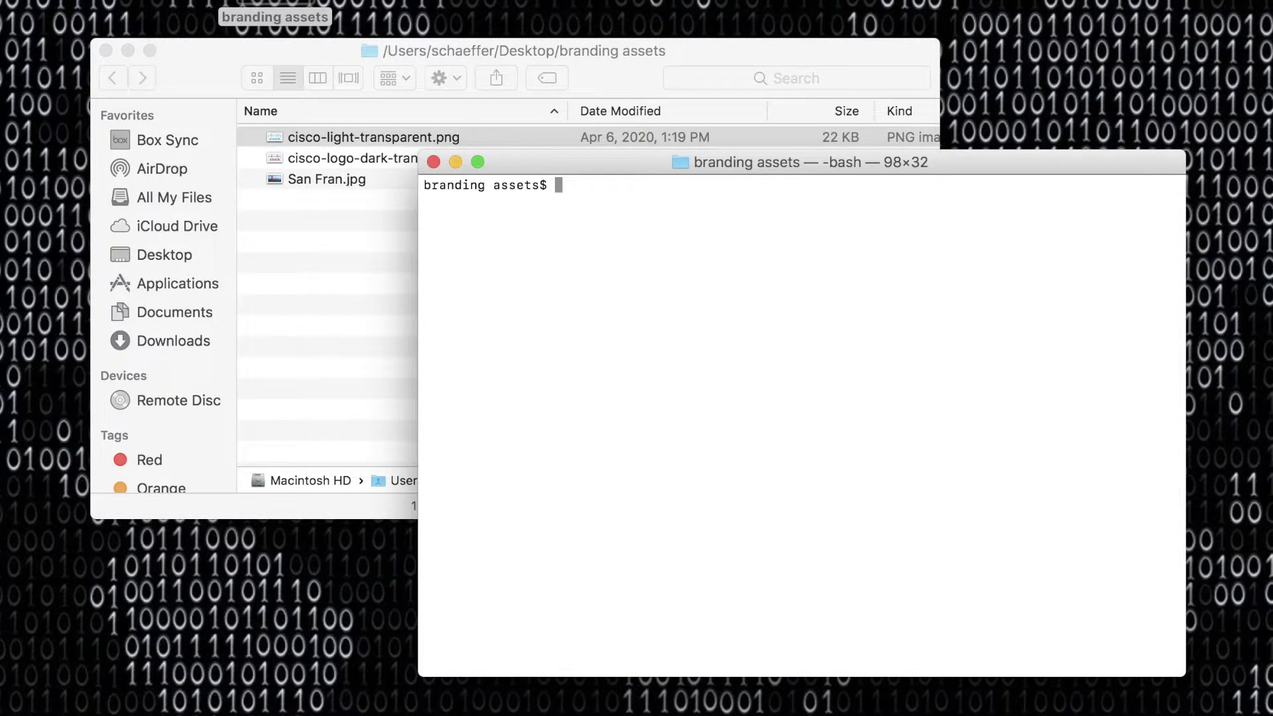
# Print the base64 encoding of cisco-light-transparent.png and look over the output.
pyautogui.write('base64 cisco-l')
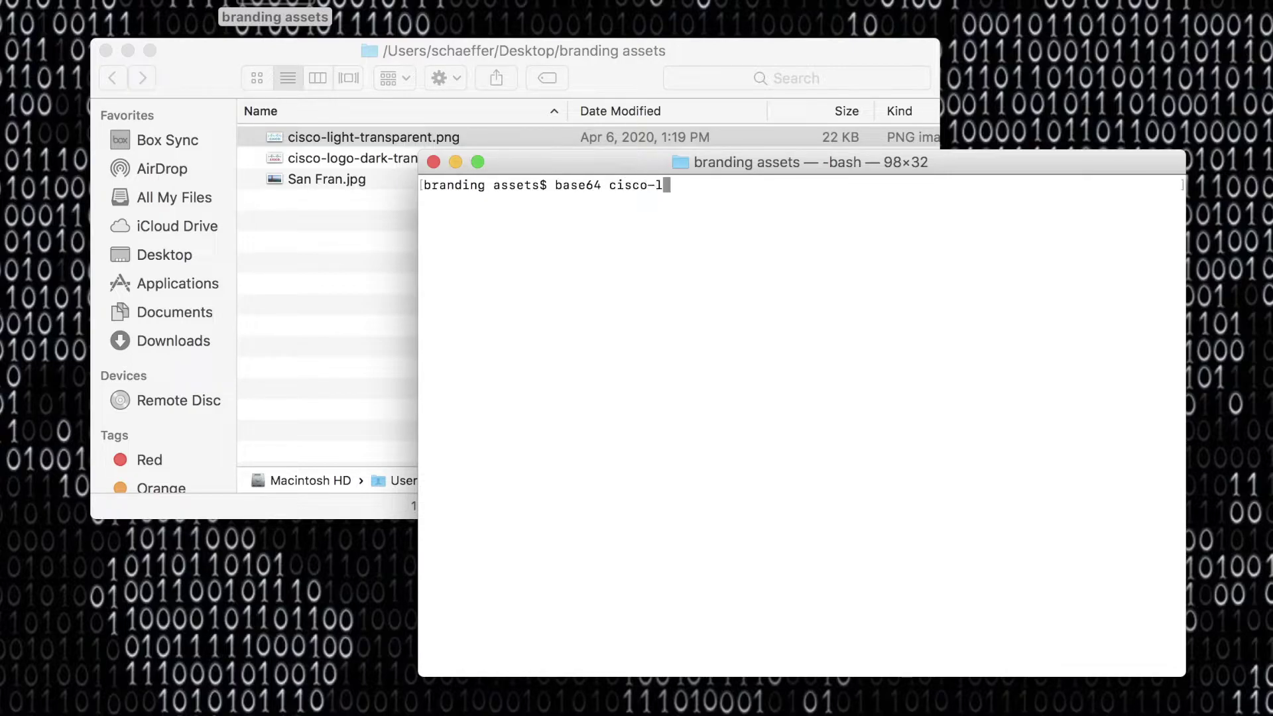
pyautogui.write('i')
pyautogui.press('Tab')
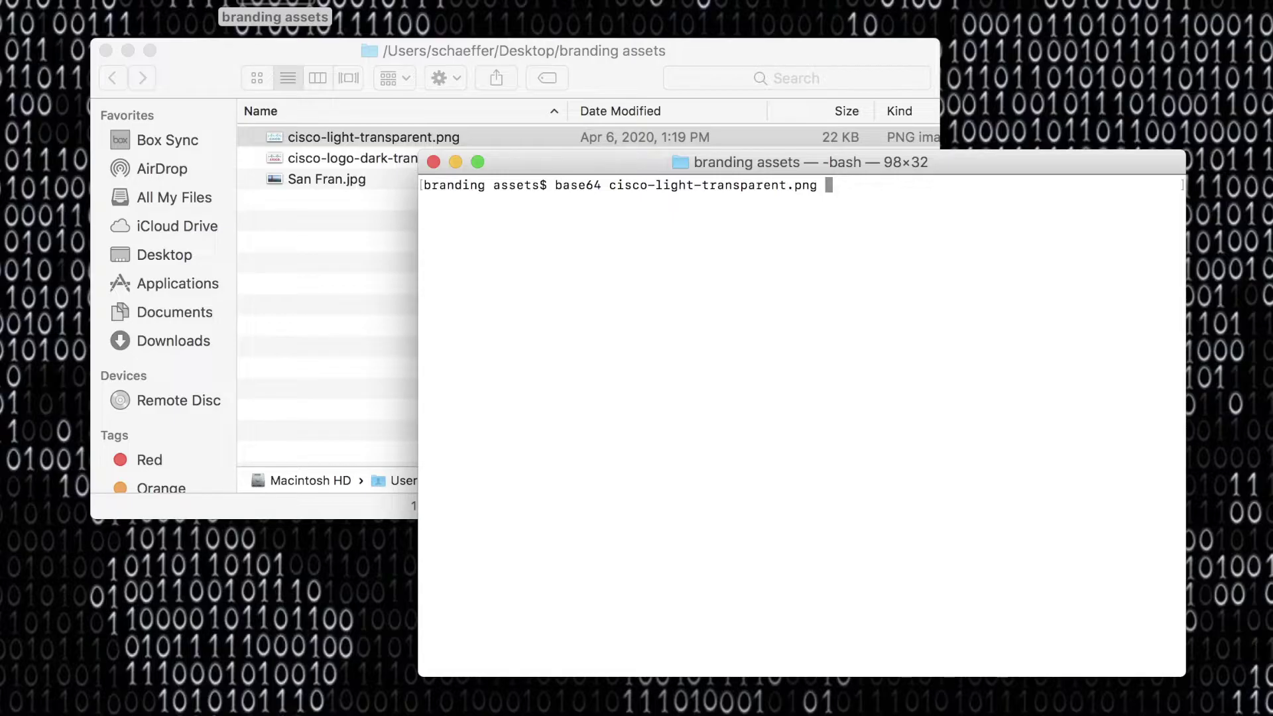
pyautogui.press('Return')
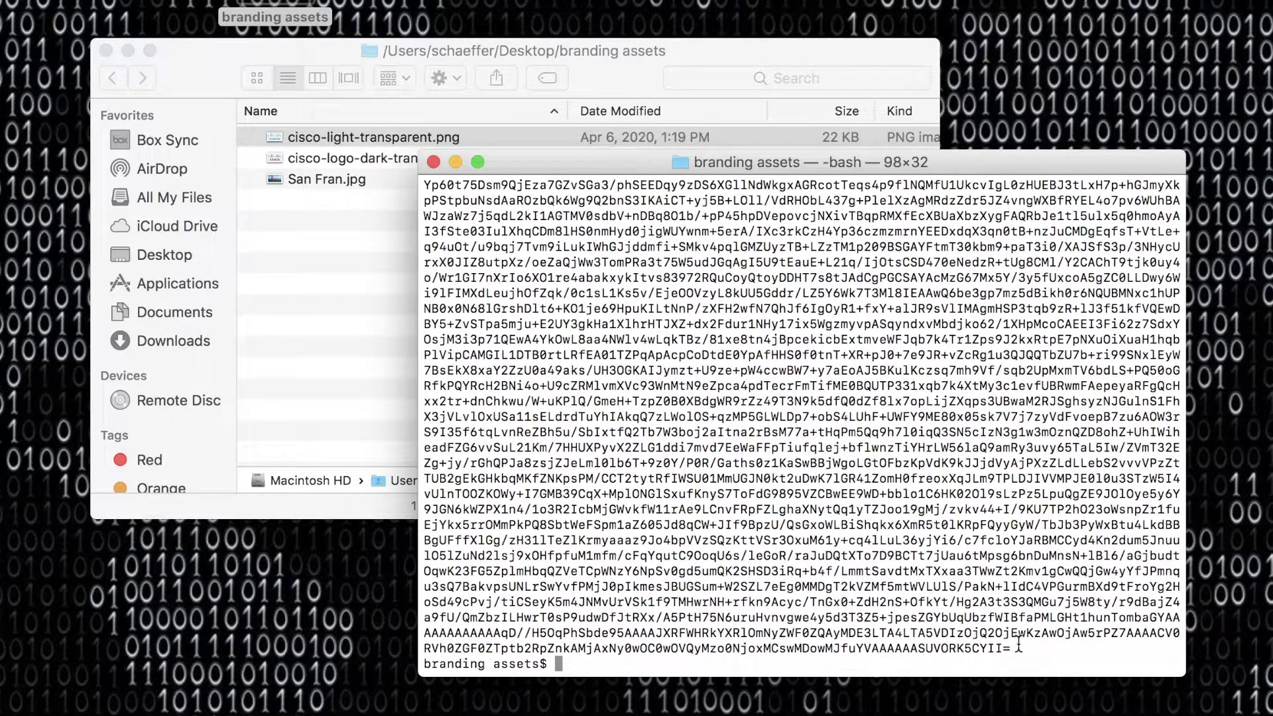
pyautogui.moveTo(1010, 646); pyautogui.dragTo(711, 265)
pyautogui.scroll(20, 711, 266)
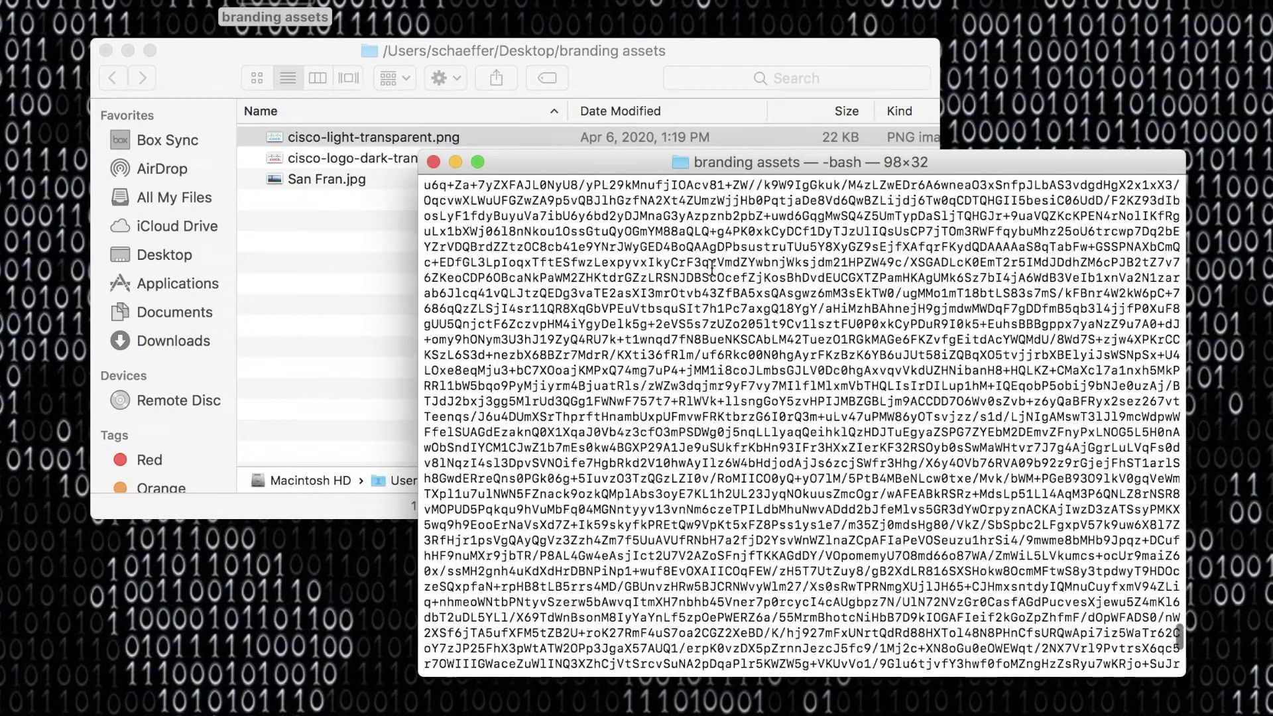
pyautogui.scroll(-20, 712, 265)
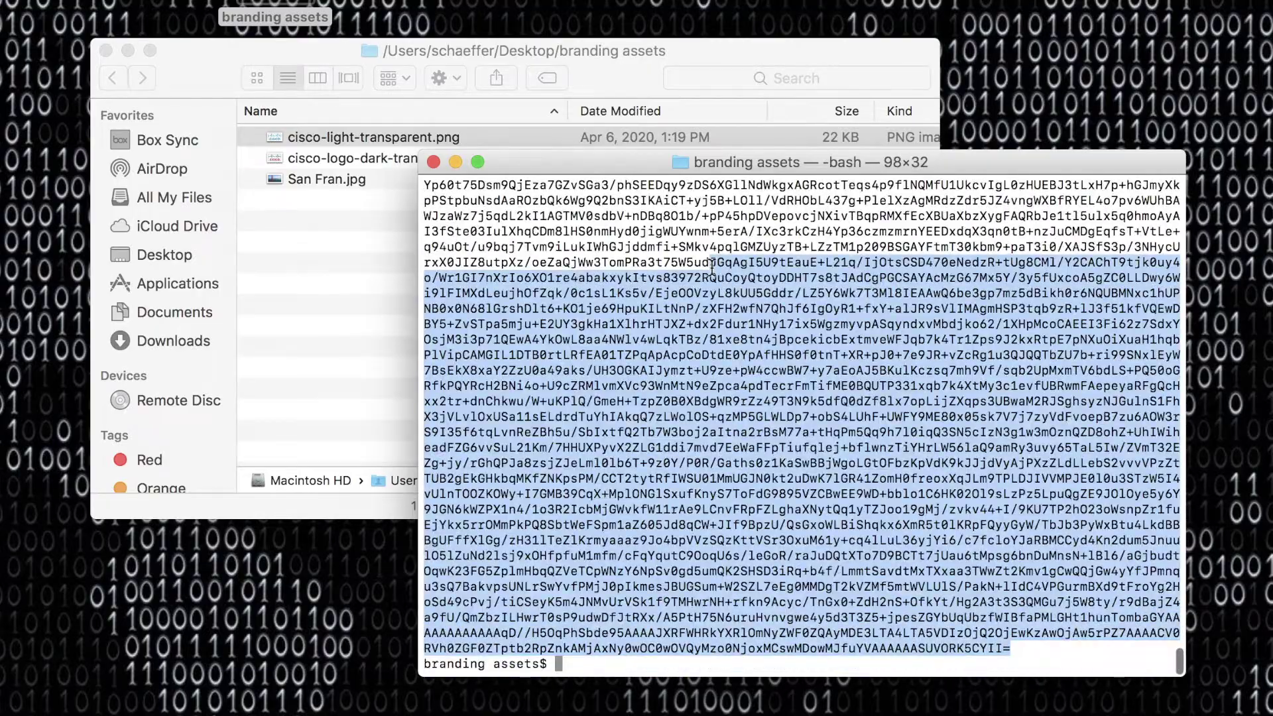
pyautogui.click(1032, 655)
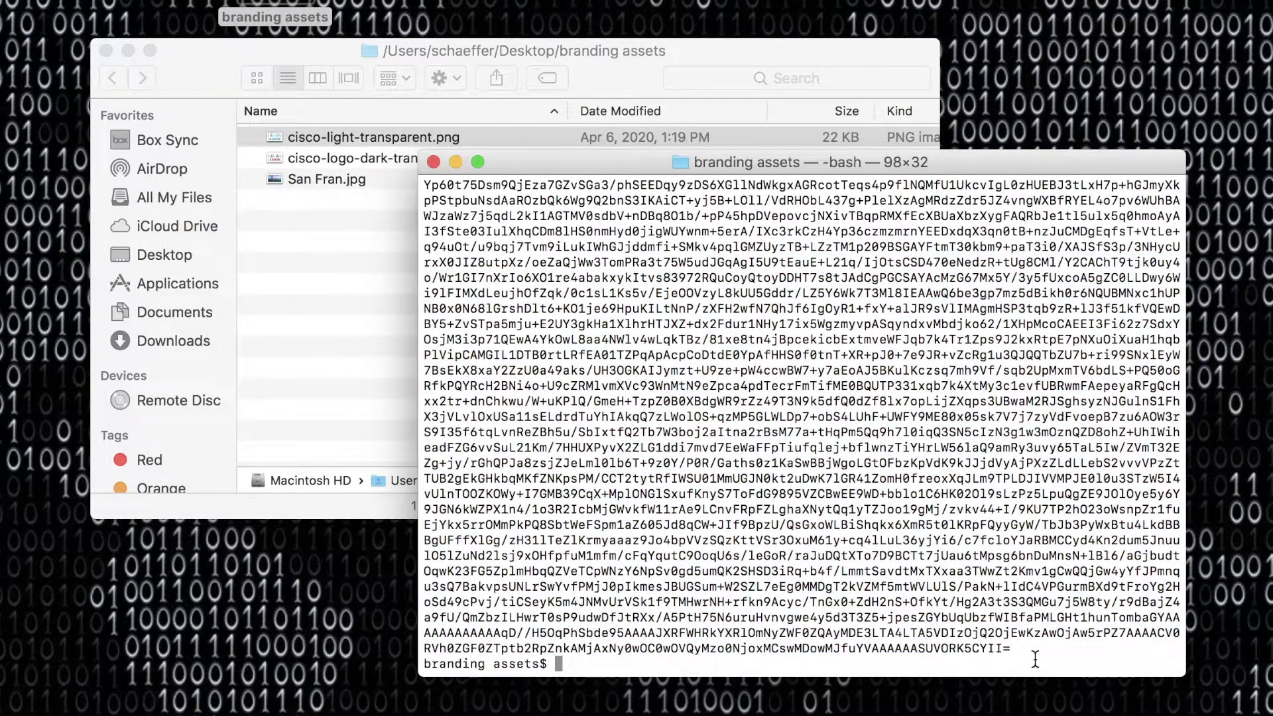
# Clear the terminal and begin the command base64 cisco-light-transparent.png >>.
pyautogui.press('Return')
pyautogui.press('Return')
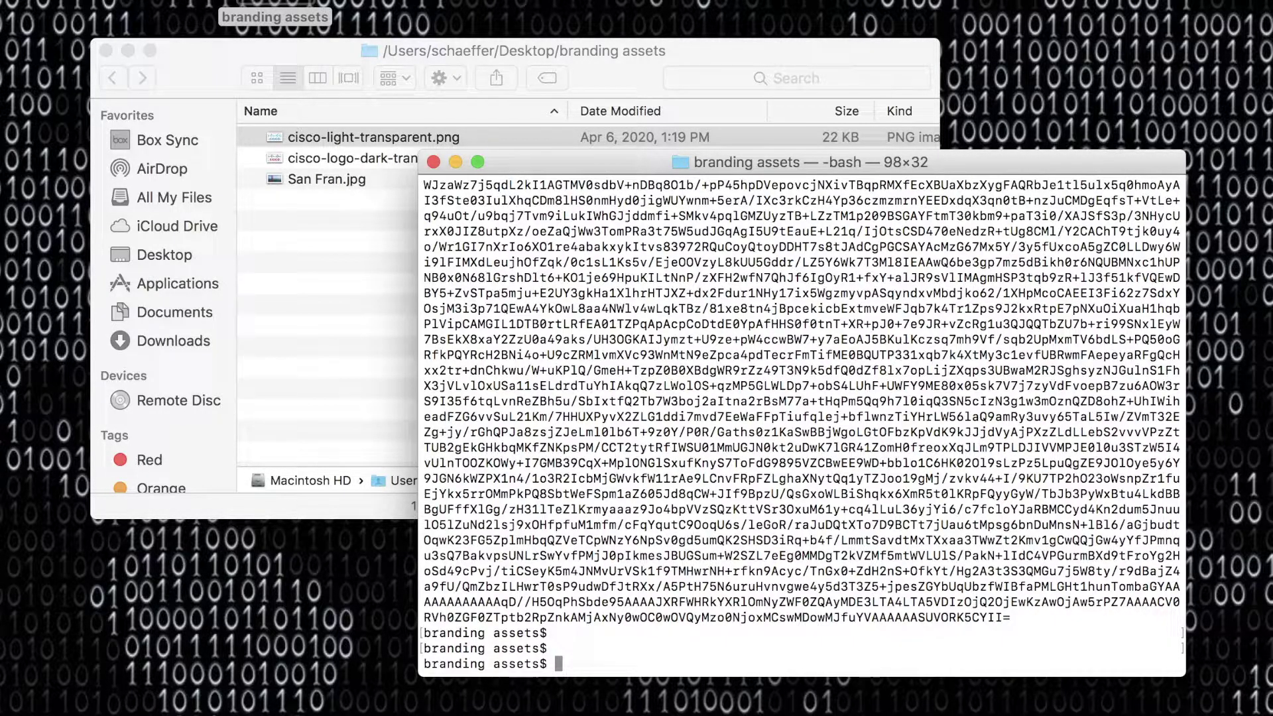
pyautogui.write('clear')
pyautogui.press('Return')
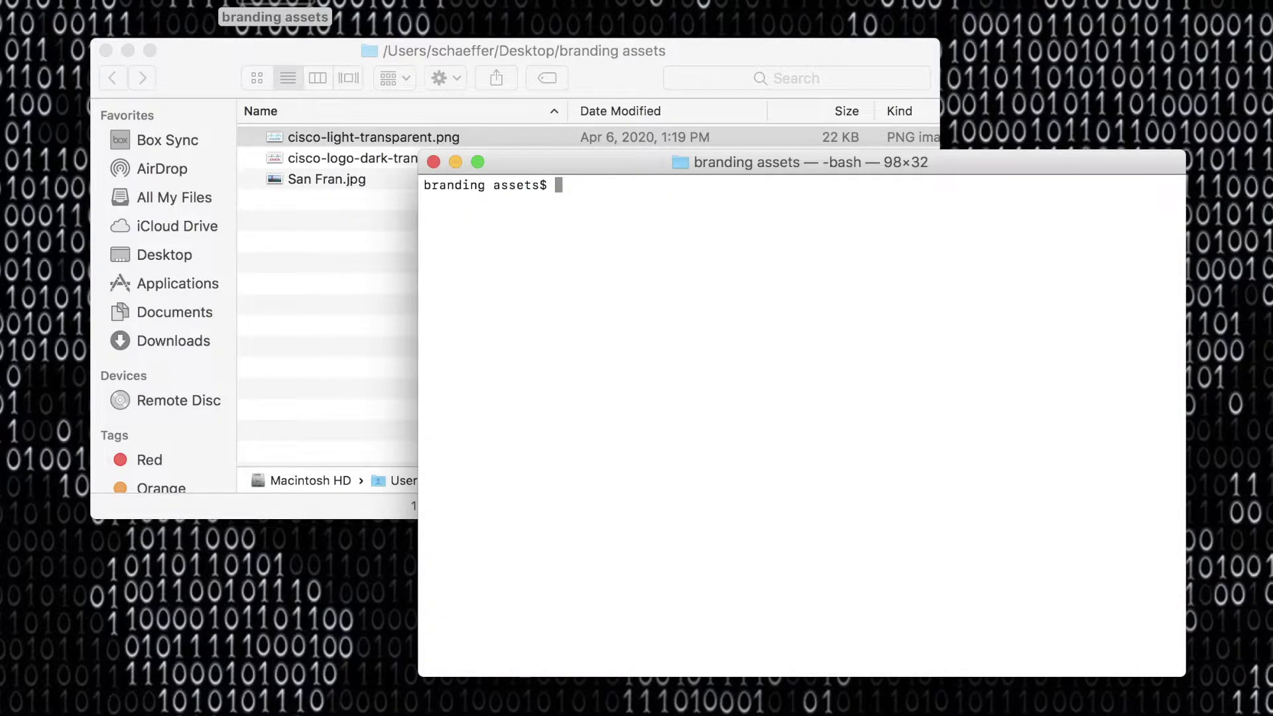
pyautogui.write('base64 cisco-light-transparent.png >>')
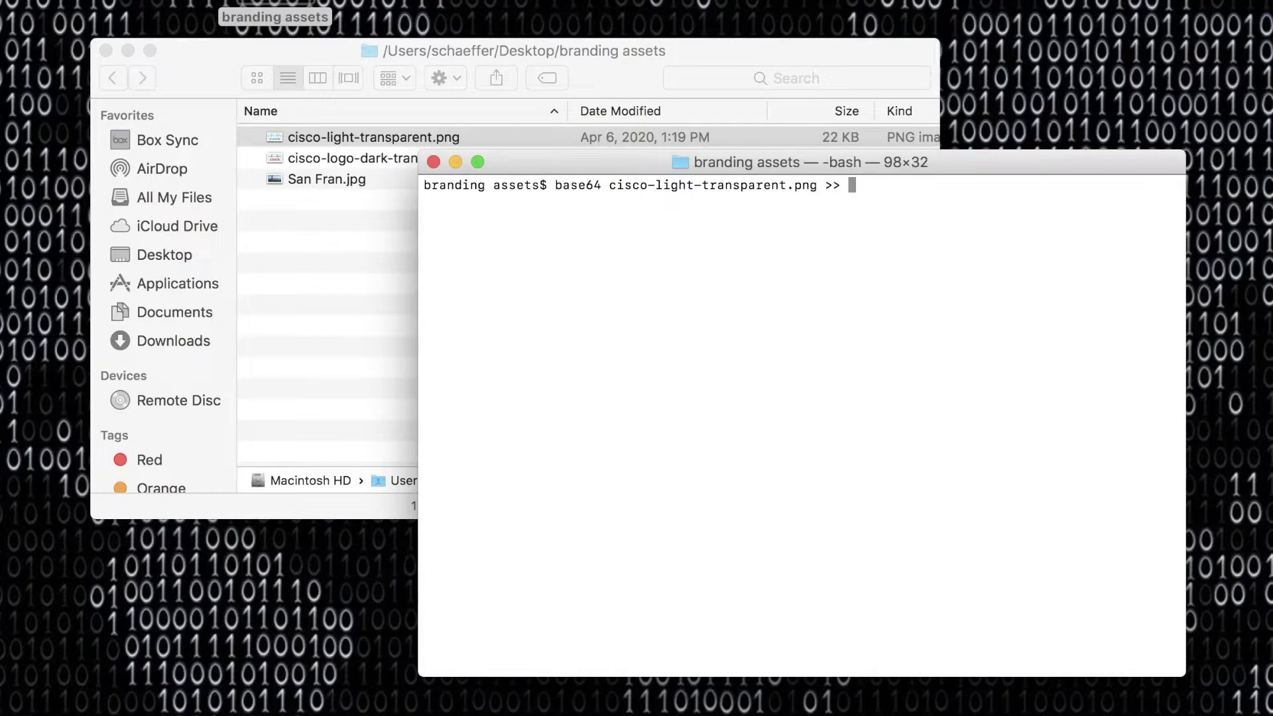
# Write the base64 output into cisco-light-transparent.txt.
pyautogui.write('cisco-lig')
pyautogui.press('Tab')
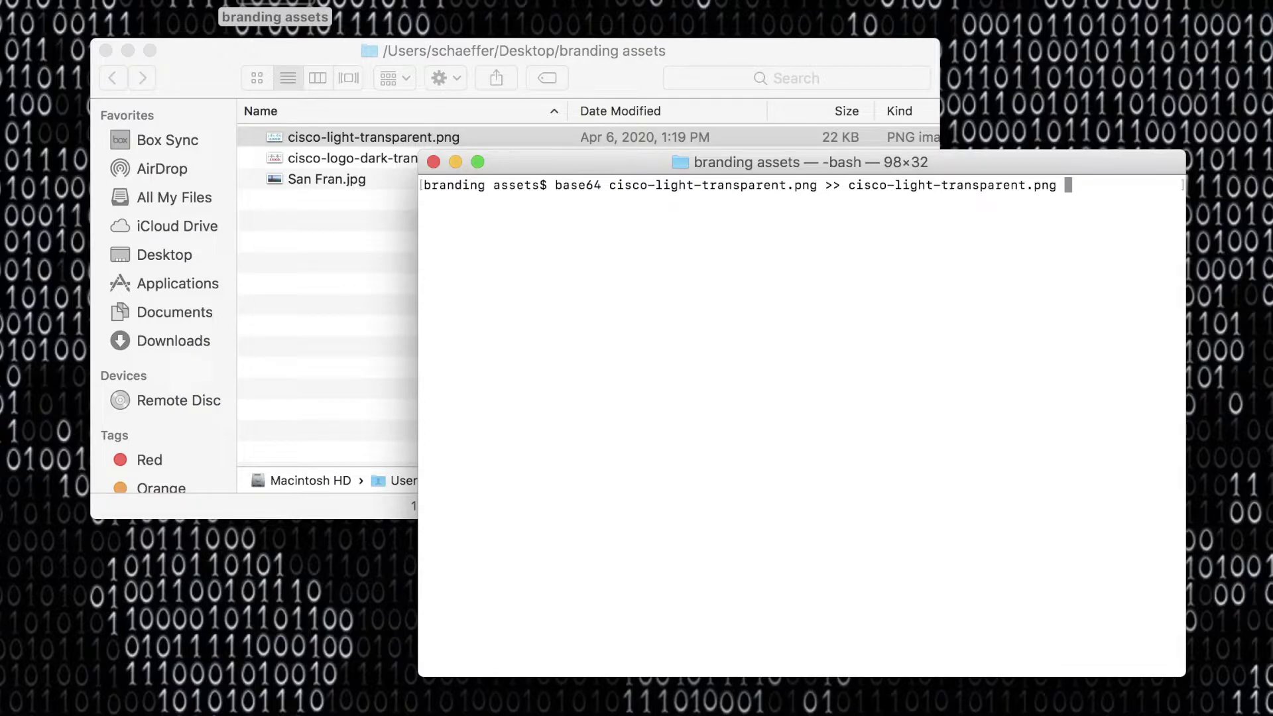
pyautogui.press('BackSpace')
pyautogui.press('BackSpace')
pyautogui.press('BackSpace')
pyautogui.press('BackSpace')
pyautogui.write('txt')
pyautogui.press('Return')
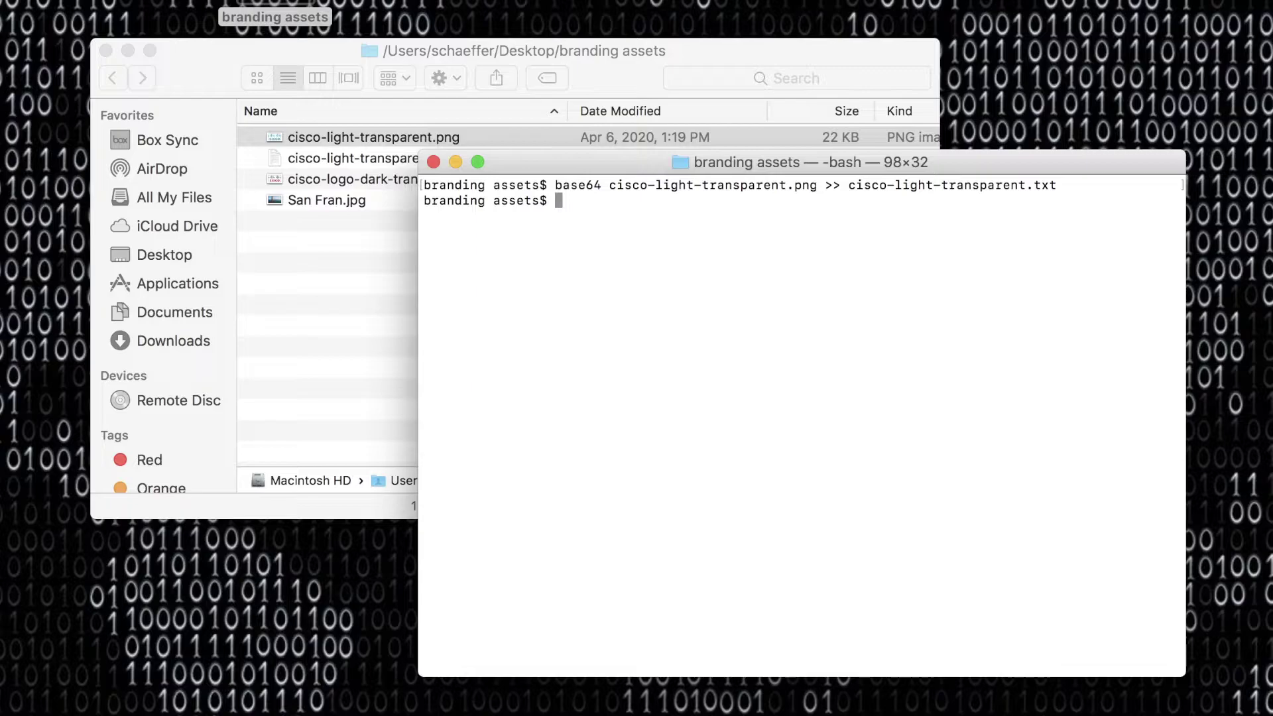
# Check the new cisco-light-transparent.txt in the branding assets folder, then return to Terminal.
pyautogui.click(591, 42)
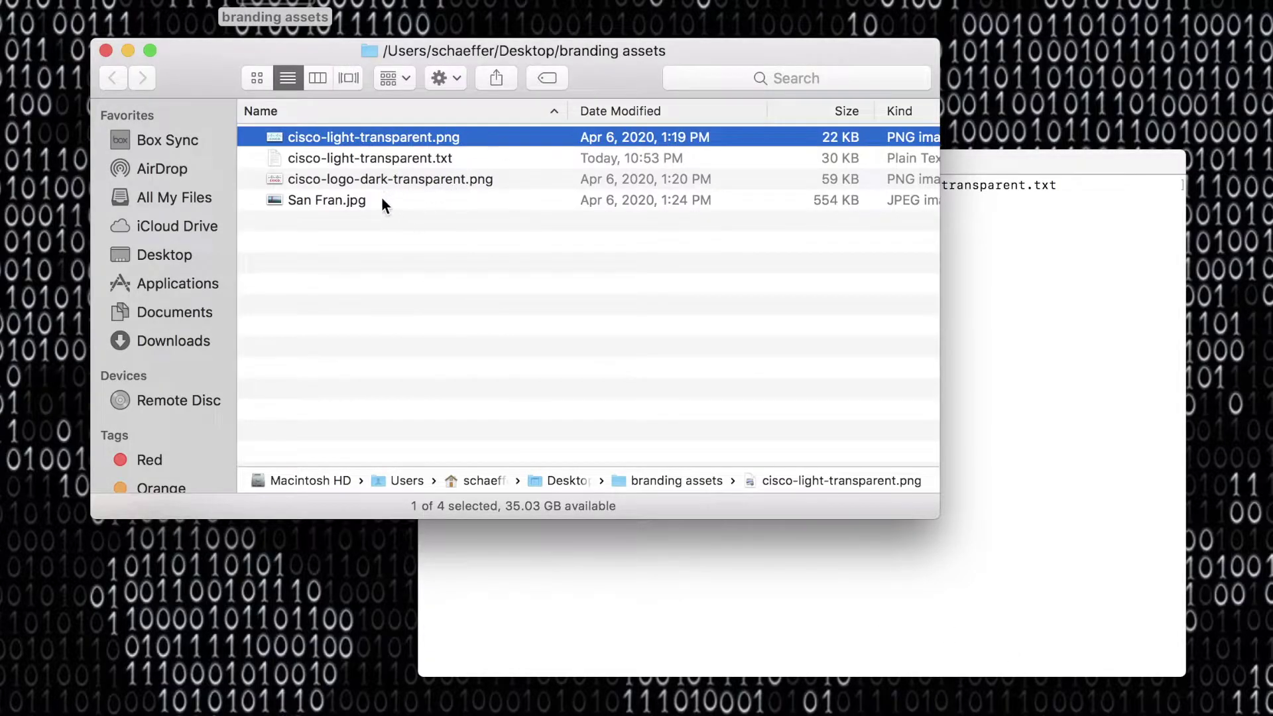
pyautogui.click(350, 159)
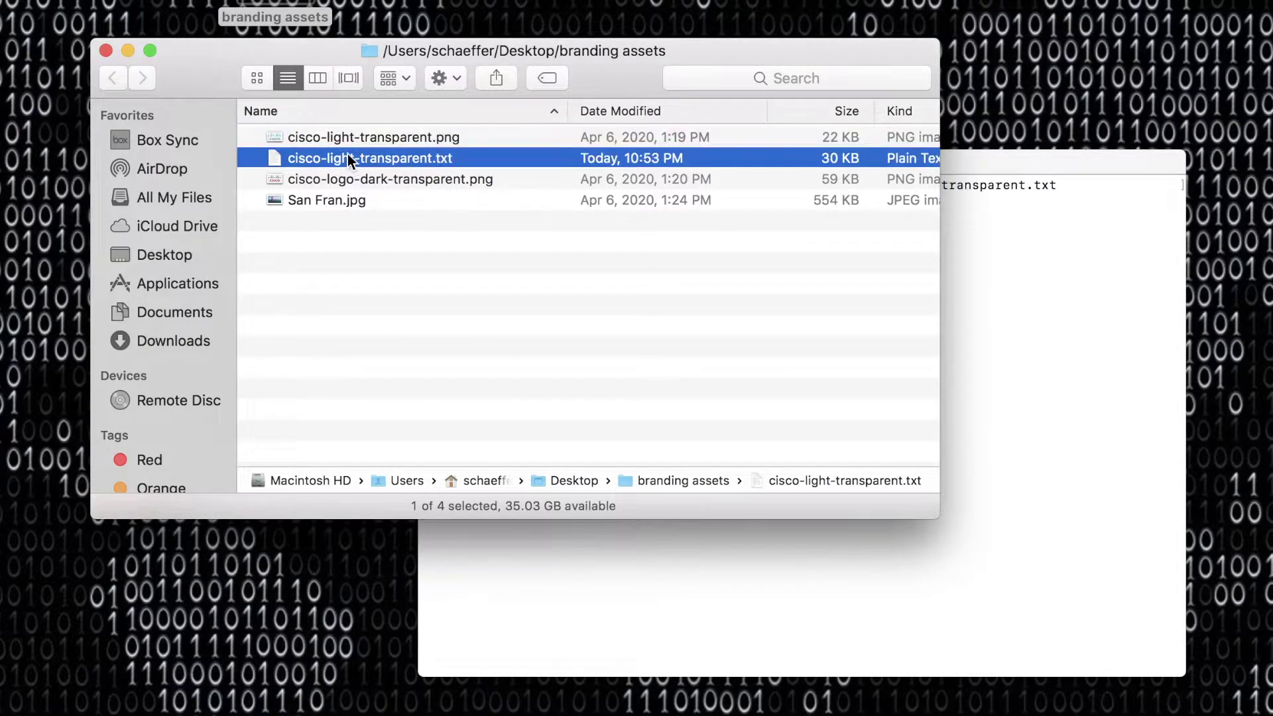
pyautogui.click(996, 280)
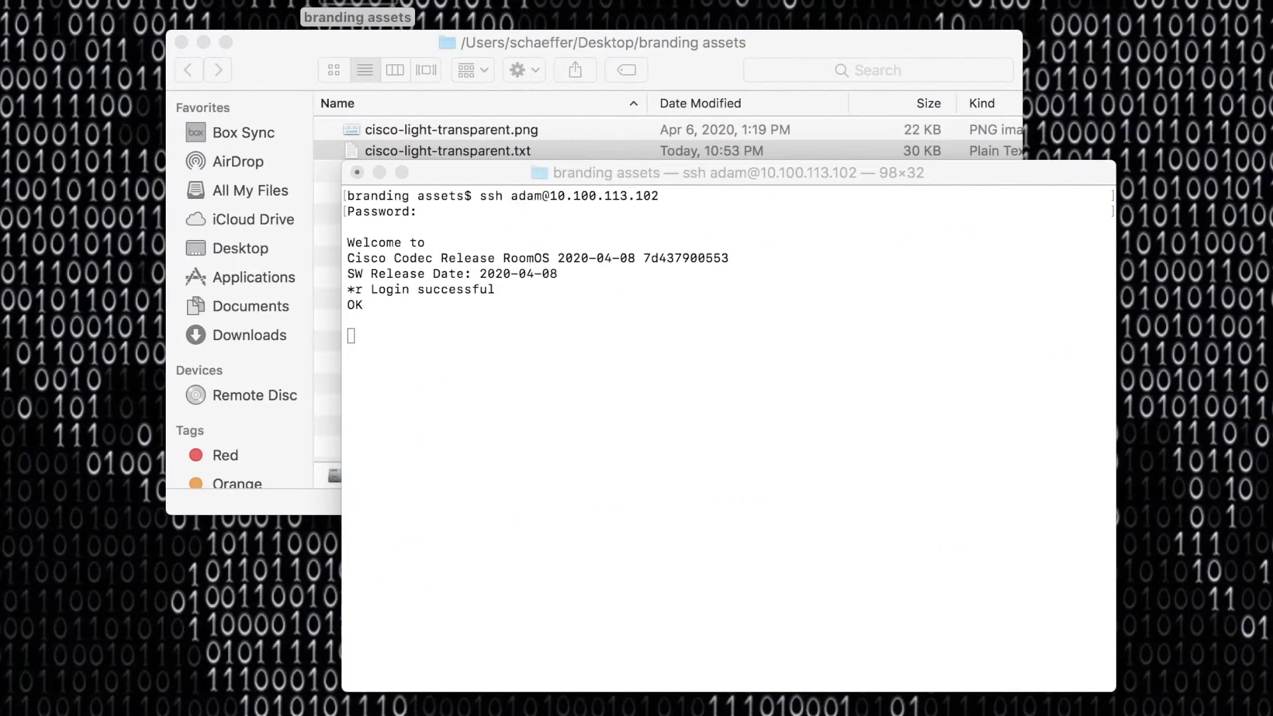
# In the codec SSH session, run xcommand UserInterface Branding ? to list commands.
pyautogui.click(773, 174)
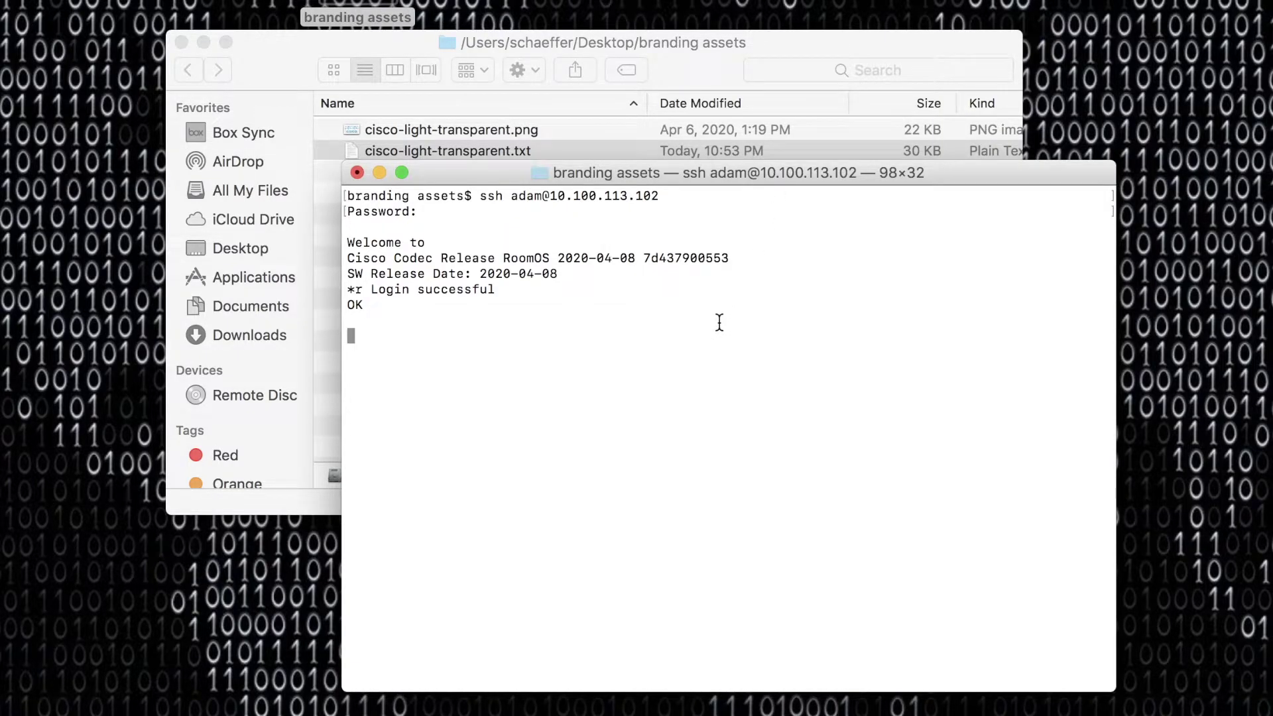
pyautogui.write('xcommand UserInterface ')
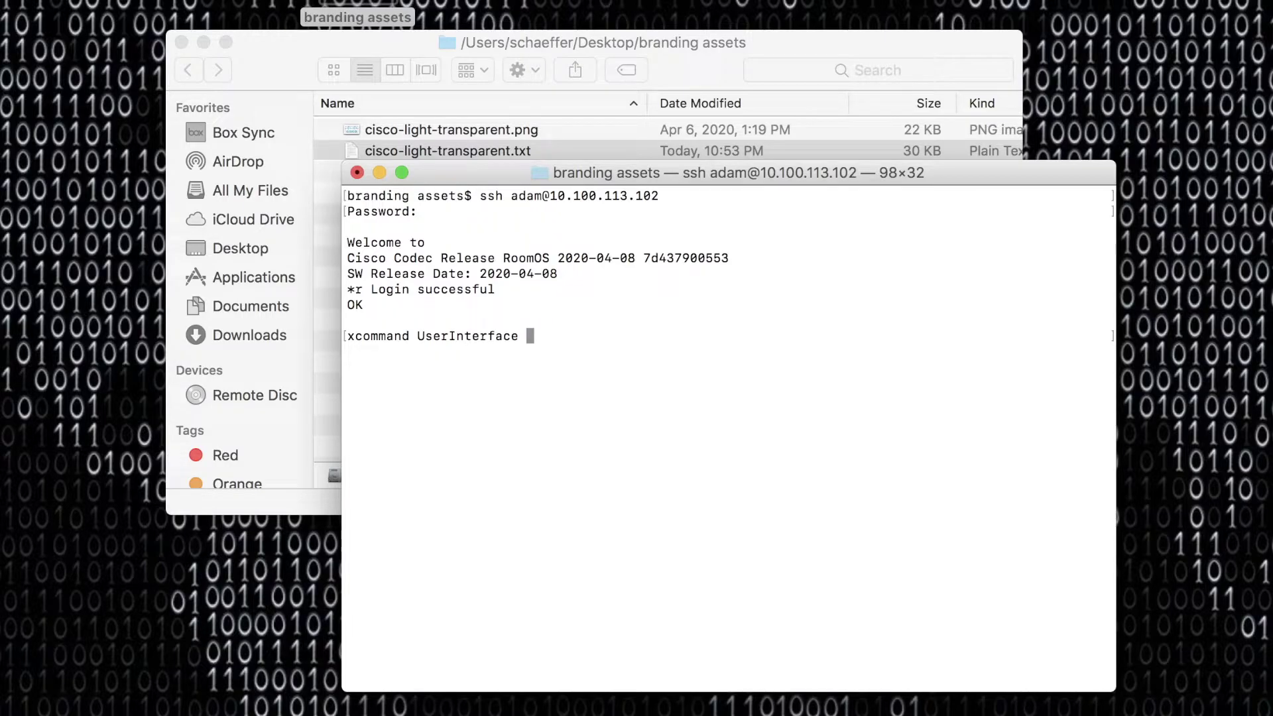
pyautogui.write('Branding ?')
pyautogui.press('Return')
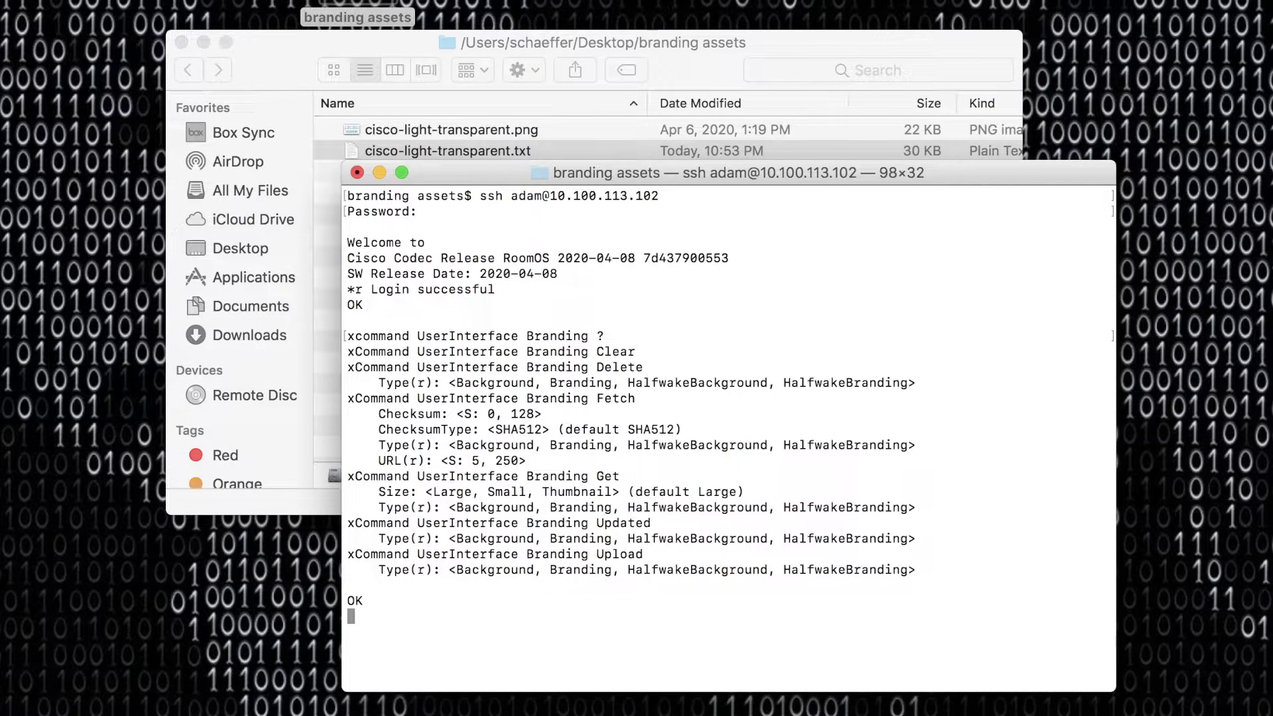
# Review the Clear, Delete and Upload syntax, then start typing xcommand UserInterface Branding Upload Type:.
pyautogui.click(532, 353)
pyautogui.moveTo(532, 353); pyautogui.dragTo(673, 361)
pyautogui.click(612, 368)
pyautogui.moveTo(354, 554); pyautogui.dragTo(926, 571)
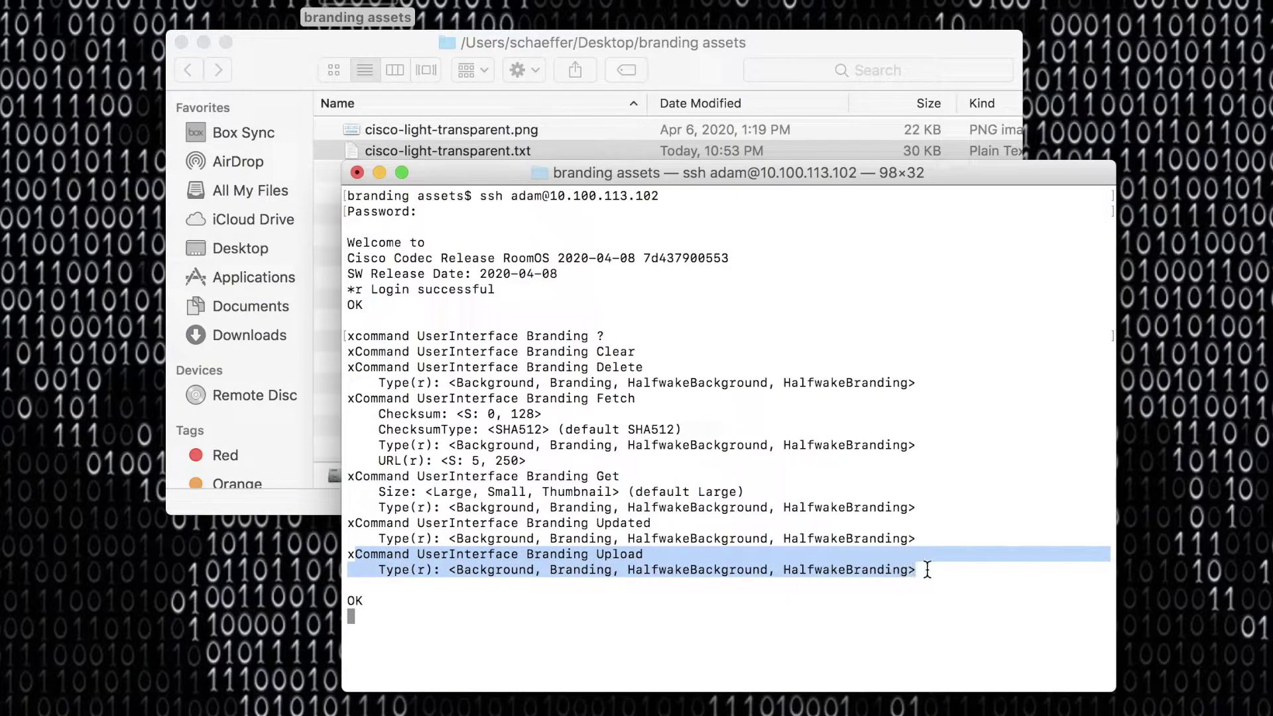
pyautogui.click(927, 569)
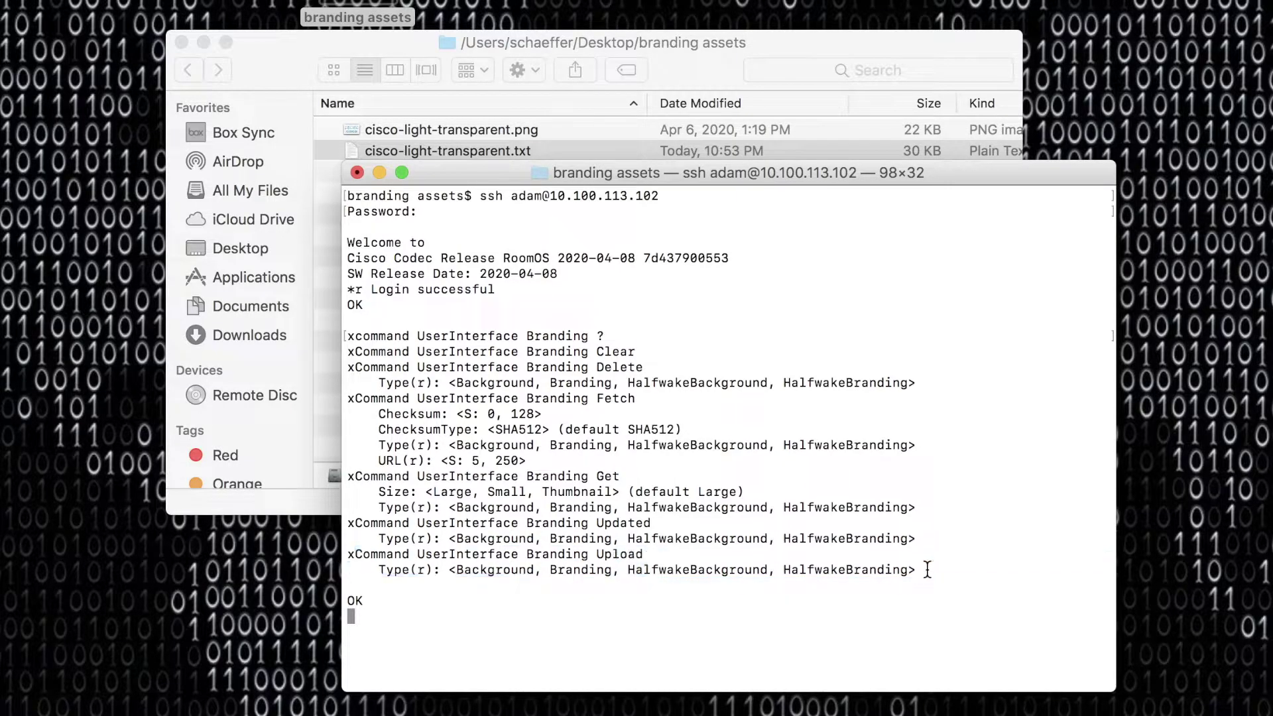
pyautogui.click(501, 557)
pyautogui.moveTo(502, 557); pyautogui.dragTo(713, 568)
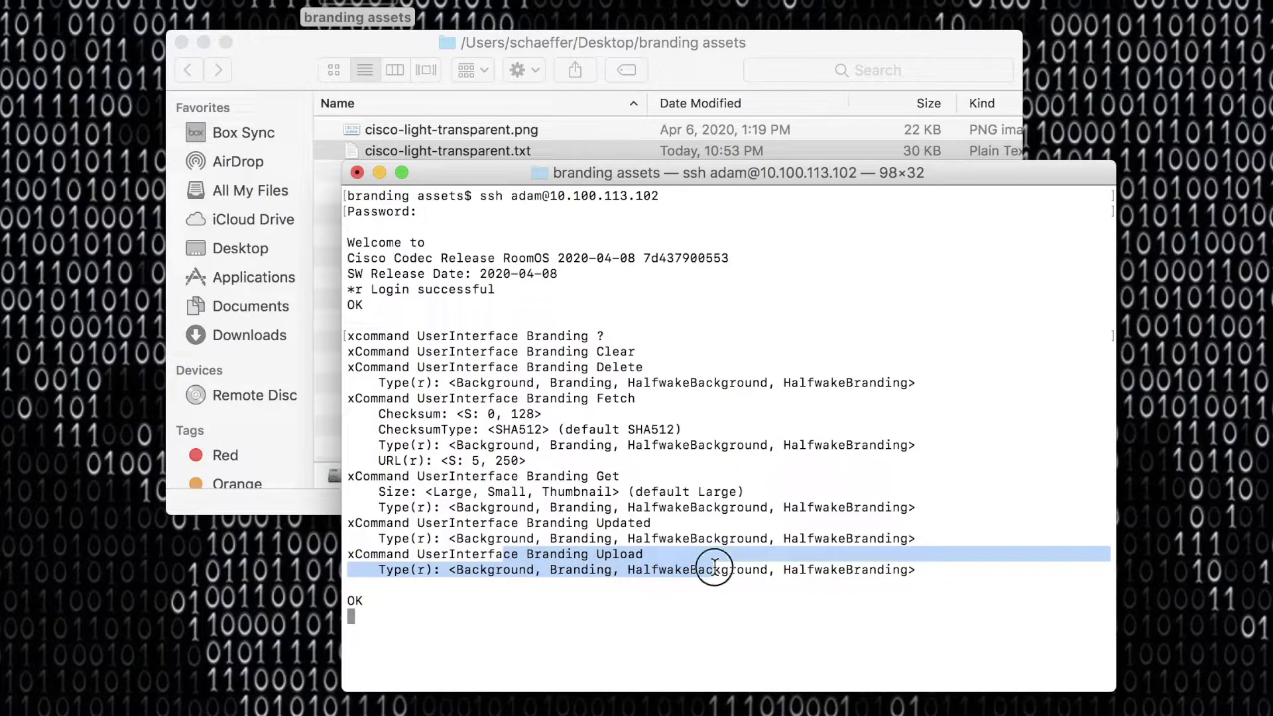
pyautogui.click(714, 568)
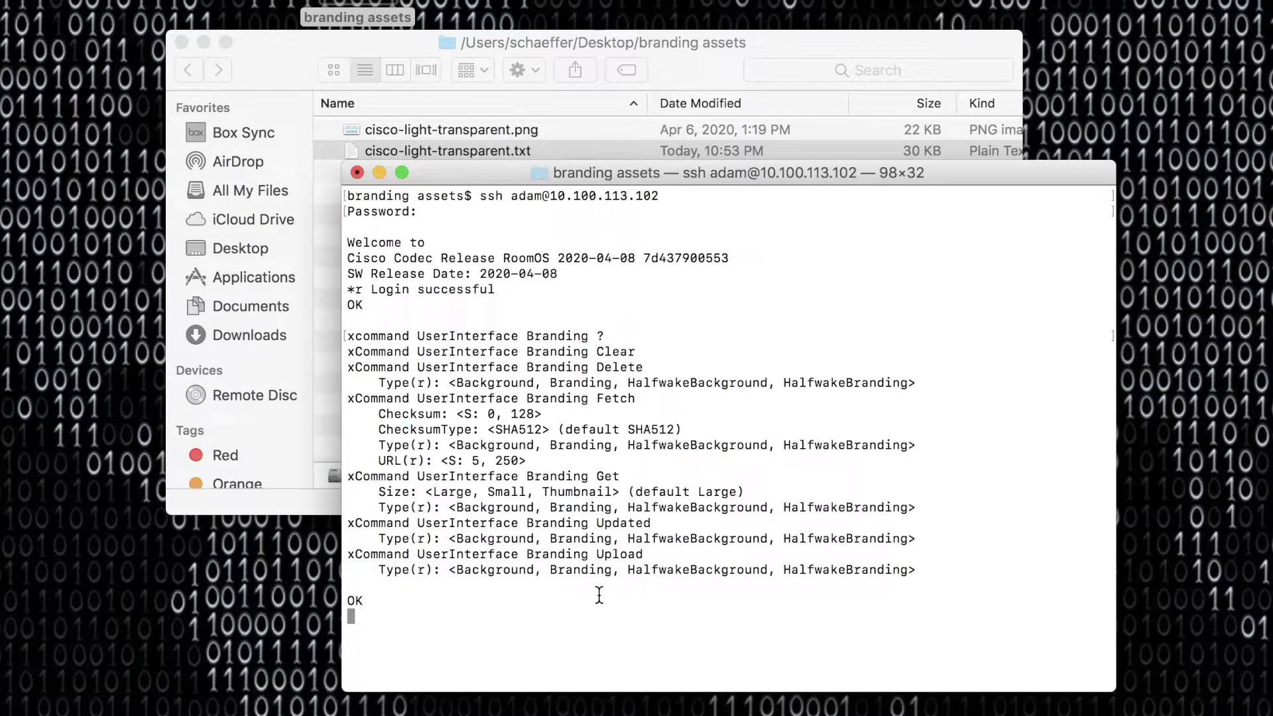
pyautogui.write('xcommand UserInterface Branding ')
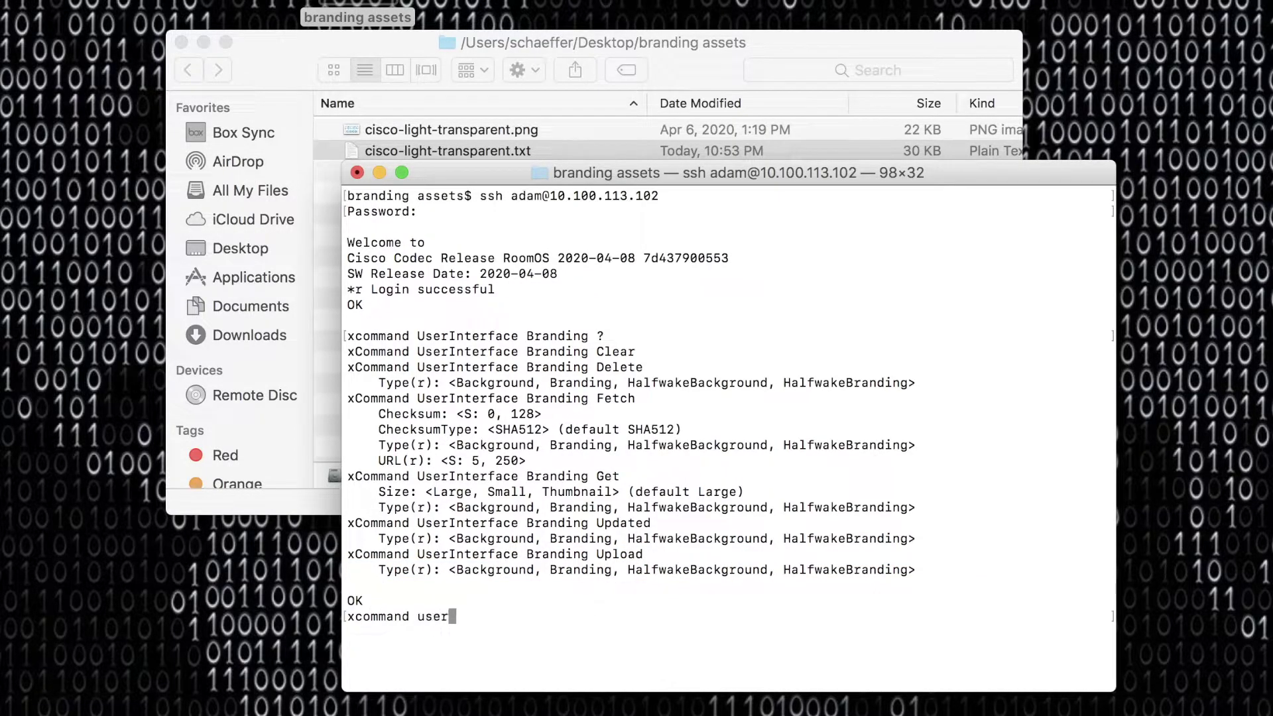
pyautogui.write('Upload ')
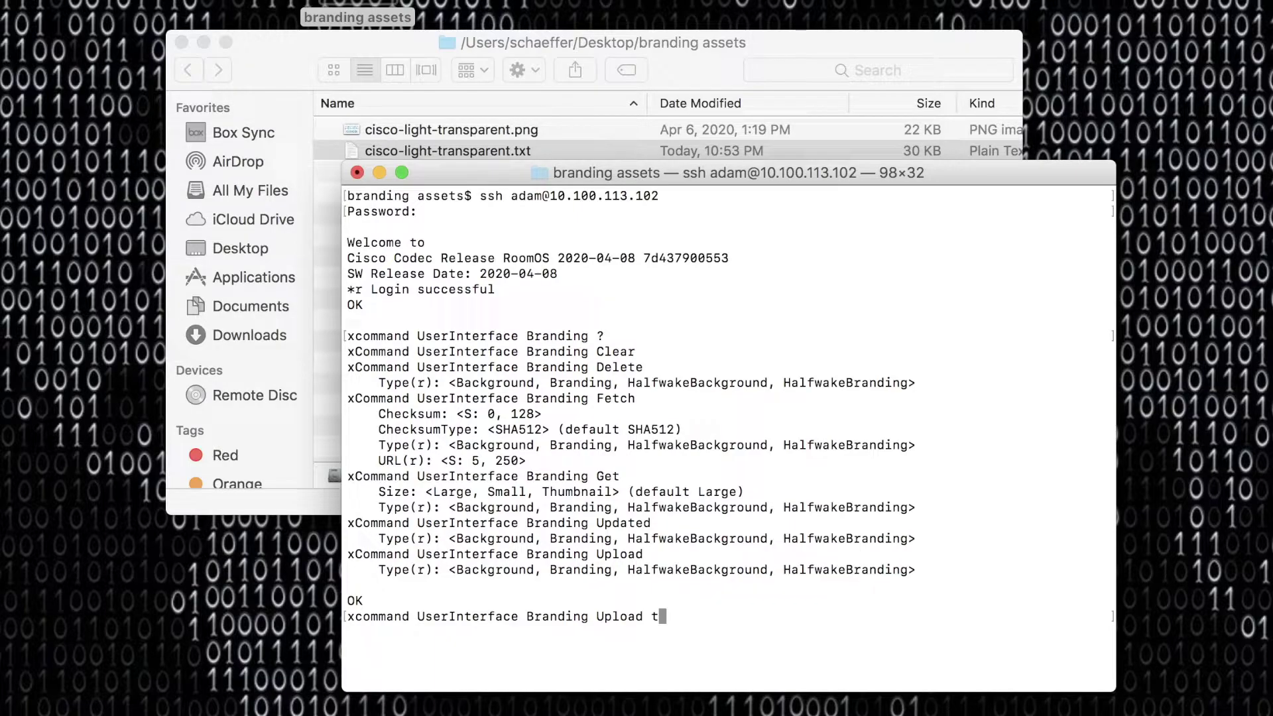
pyautogui.write('Type:')
# Submit the Upload with Type HalfwakeBranding and paste the logo's base64 text as its body.
pyautogui.write('HalfwakeBr')
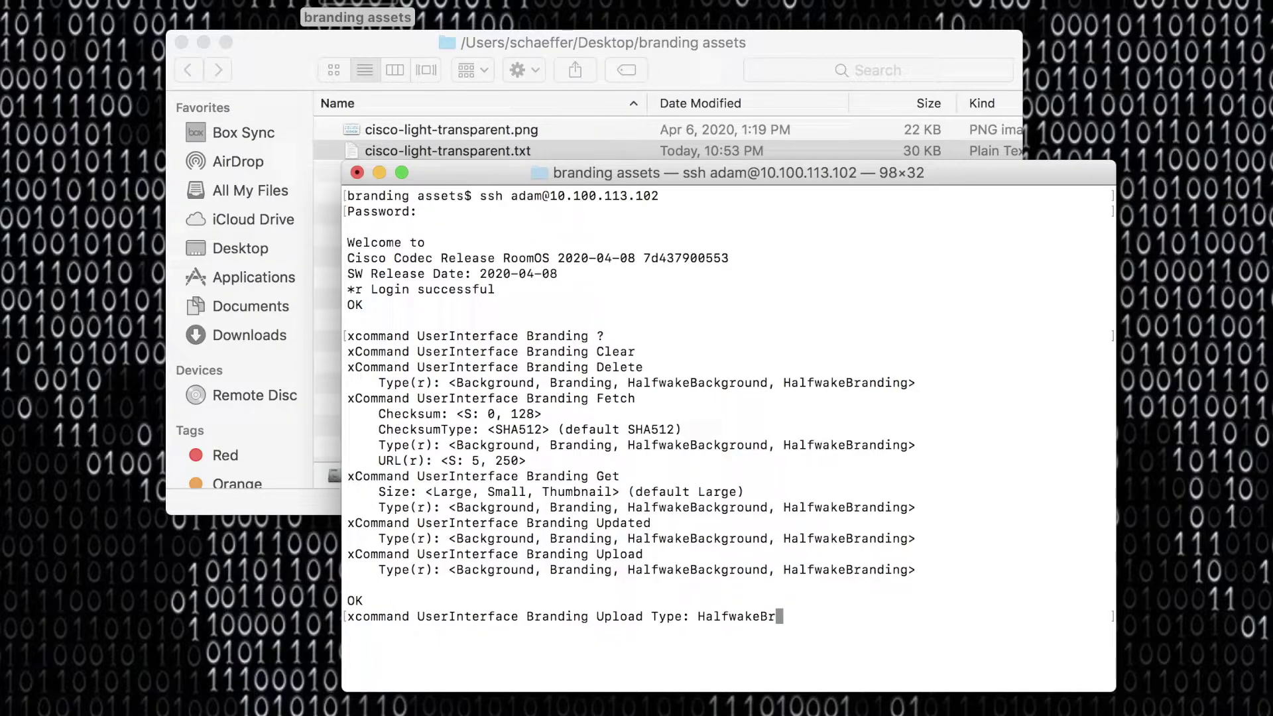
pyautogui.press('Tab')
pyautogui.press('Return')
pyautogui.press('super+v')
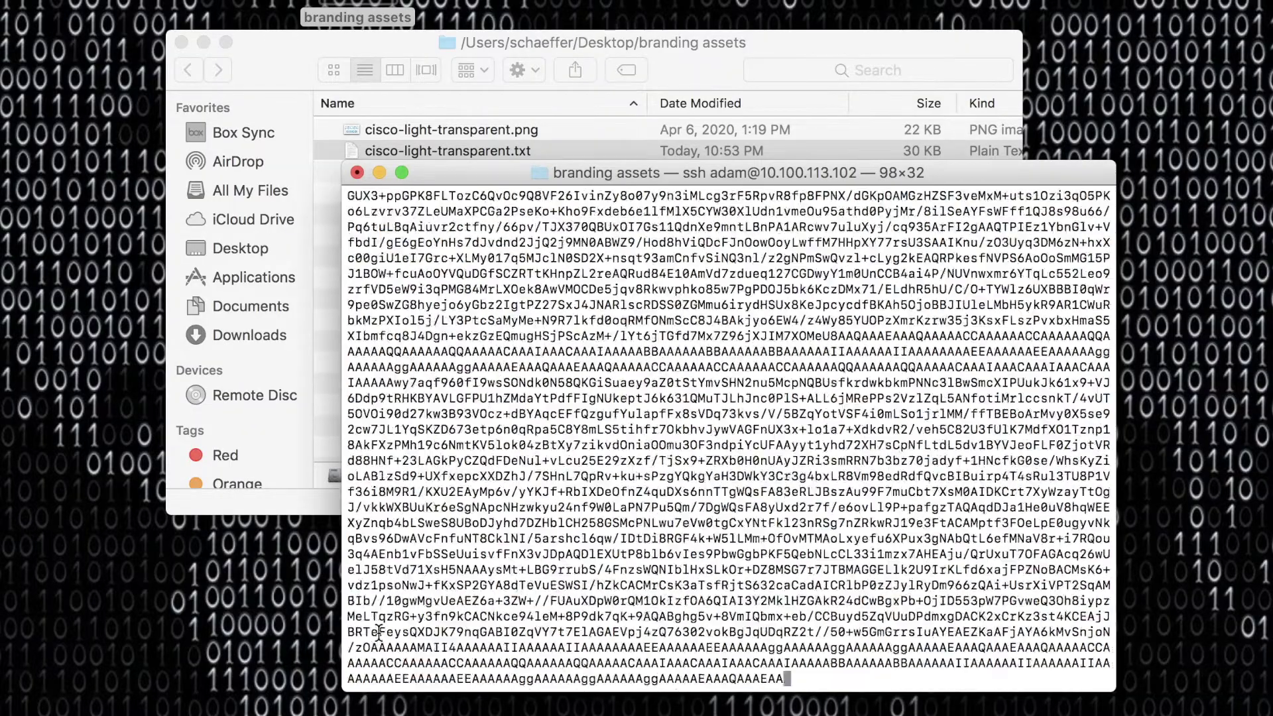
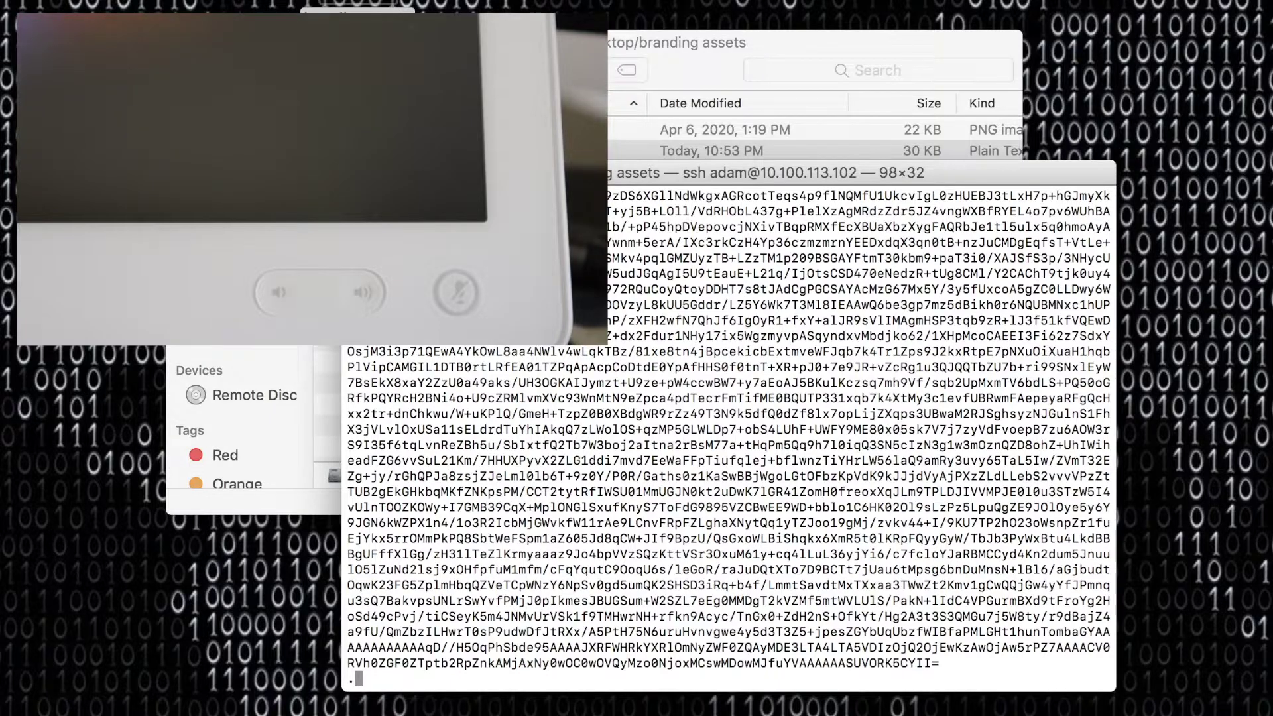
# Submit the base64 branding data and review the BrandingUploadResult status=OK reply in Terminal.
pyautogui.press('Return')
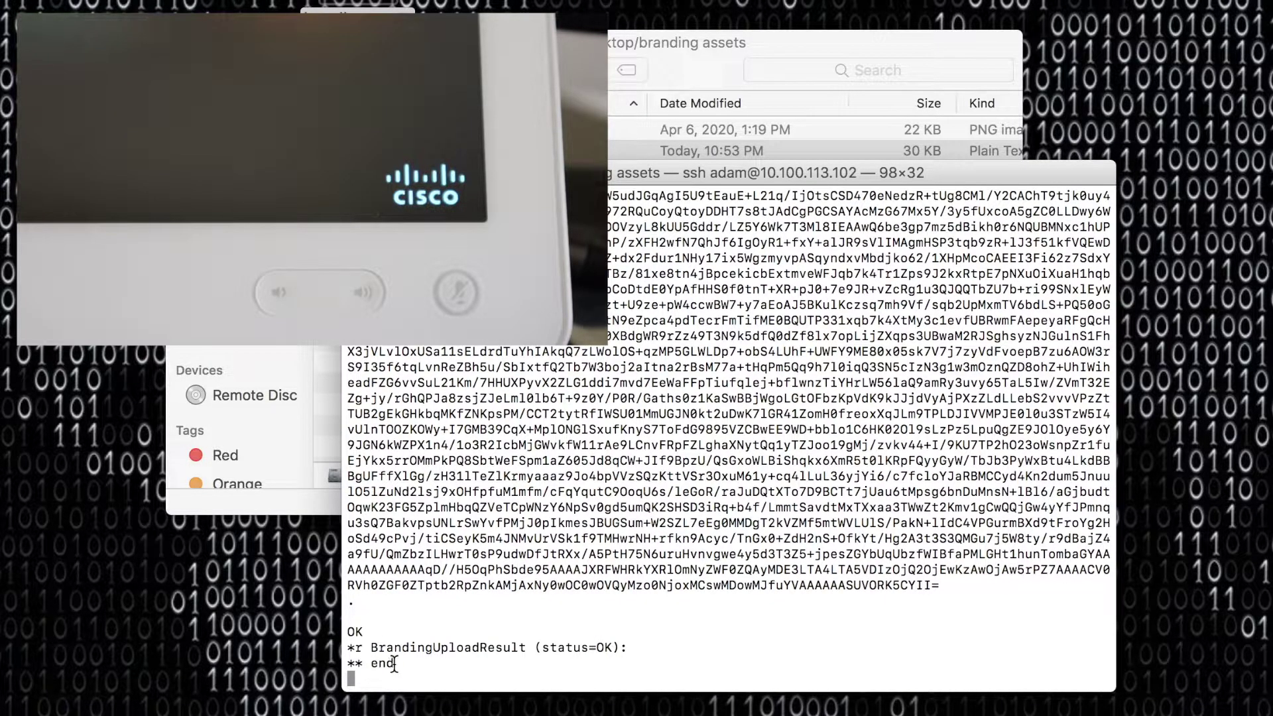
pyautogui.moveTo(397, 664); pyautogui.dragTo(351, 656)
pyautogui.click(344, 638)
pyautogui.press('Return')
pyautogui.press('Return')
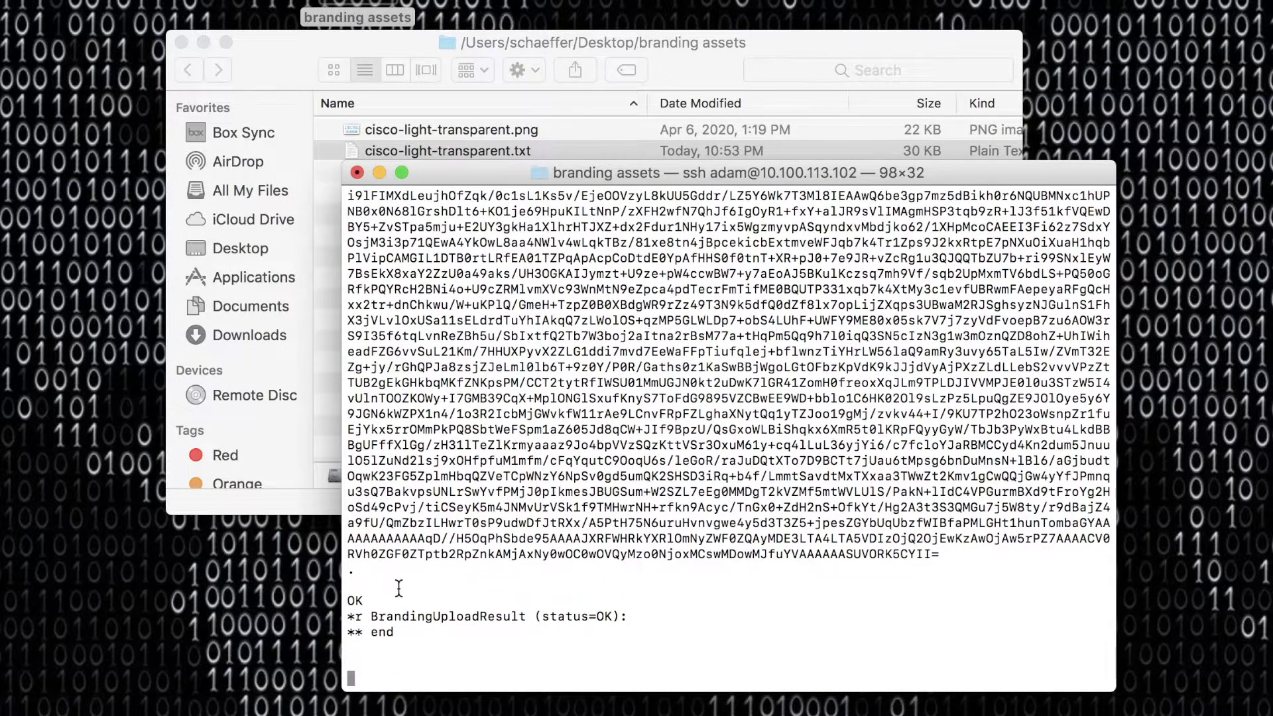
pyautogui.scroll(10, 533, 379)
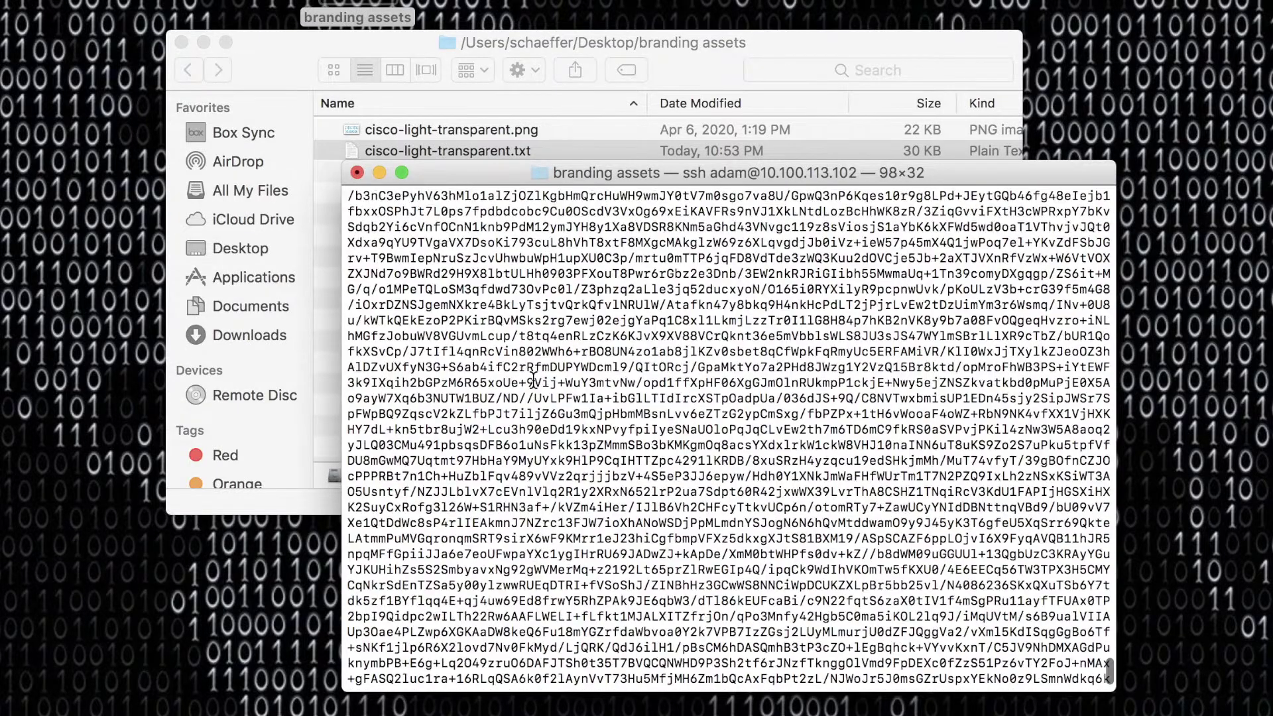
pyautogui.scroll(-8, 534, 379)
pyautogui.scroll(-3, 534, 379)
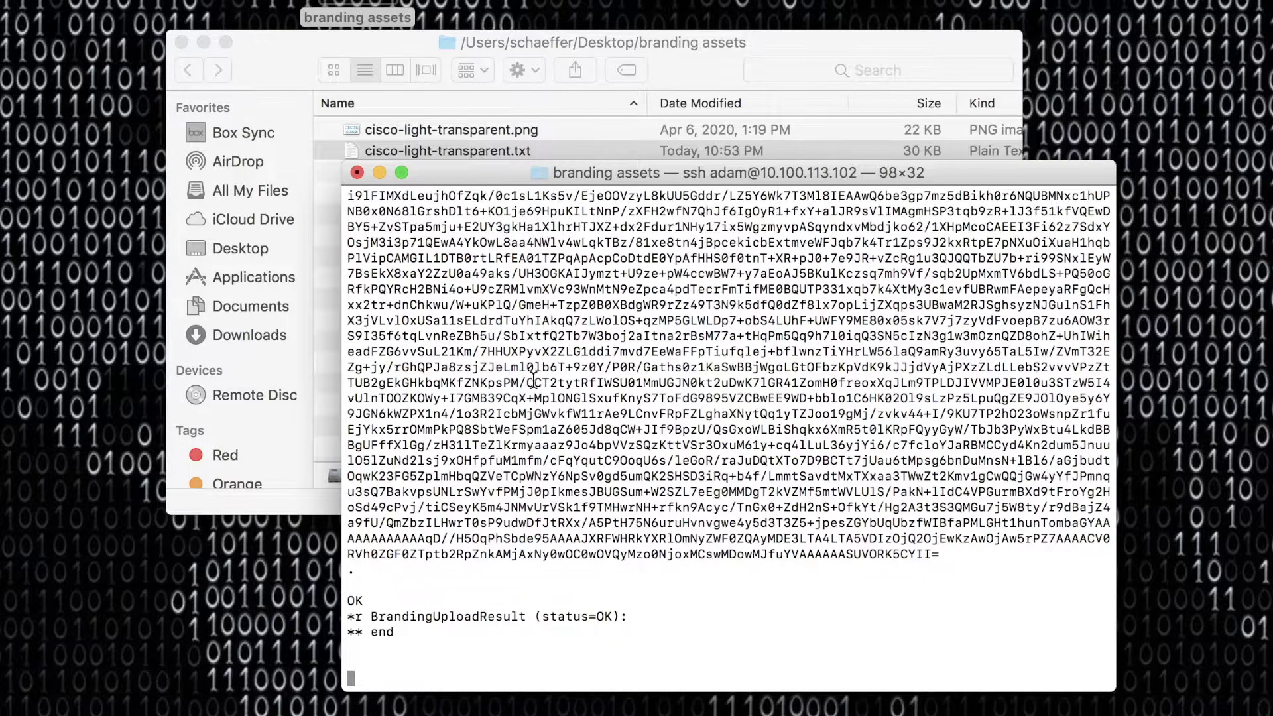
pyautogui.scroll(5, 534, 379)
pyautogui.scroll(-5, 533, 379)
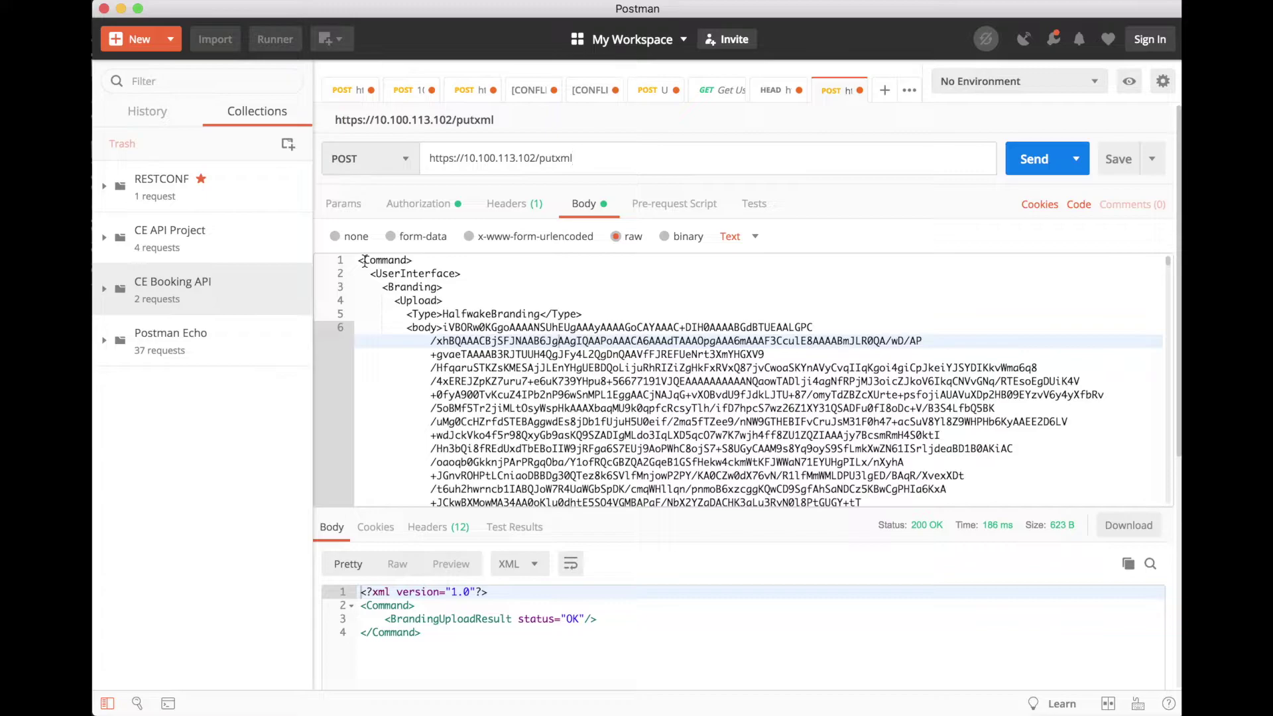
# Highlight the Command element and the HalfwakeBranding Type value in the putxml body.
pyautogui.doubleClick(369, 260)
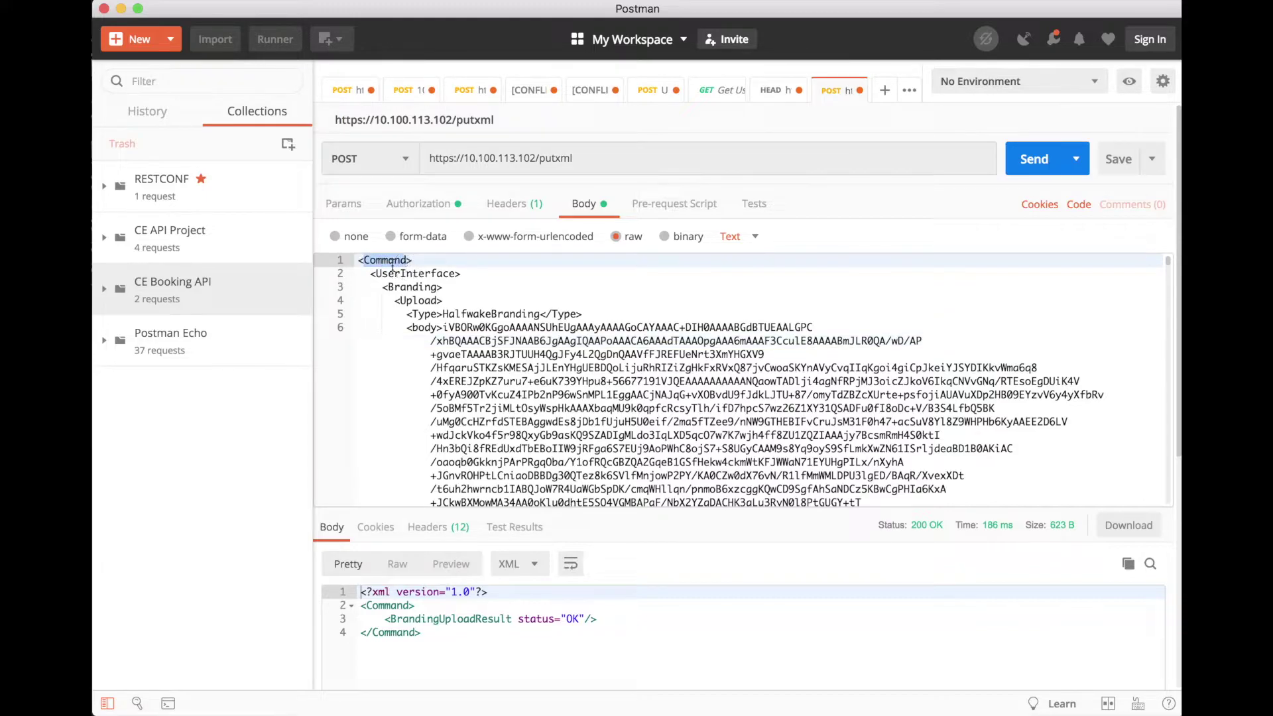
pyautogui.click(364, 260)
pyautogui.moveTo(411, 313); pyautogui.dragTo(559, 314)
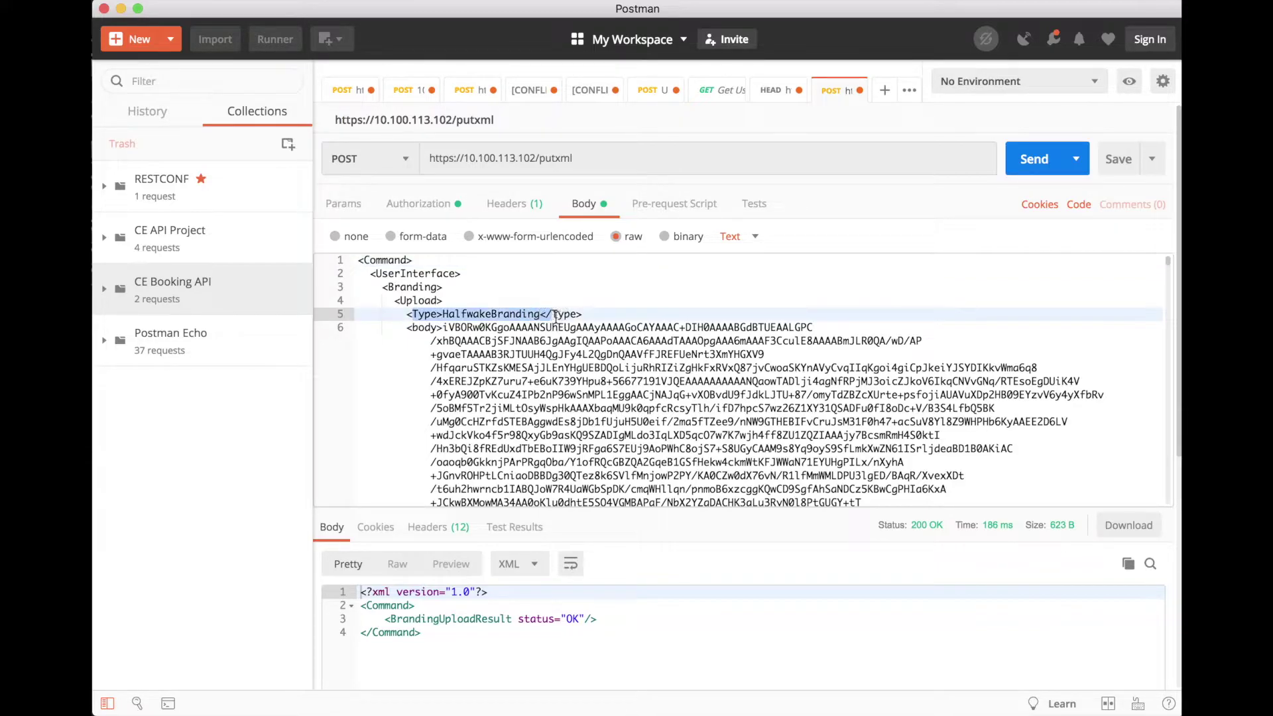
pyautogui.click(558, 313)
# Point out the base64 image data and its opening and closing body tags.
pyautogui.moveTo(443, 326); pyautogui.dragTo(582, 422)
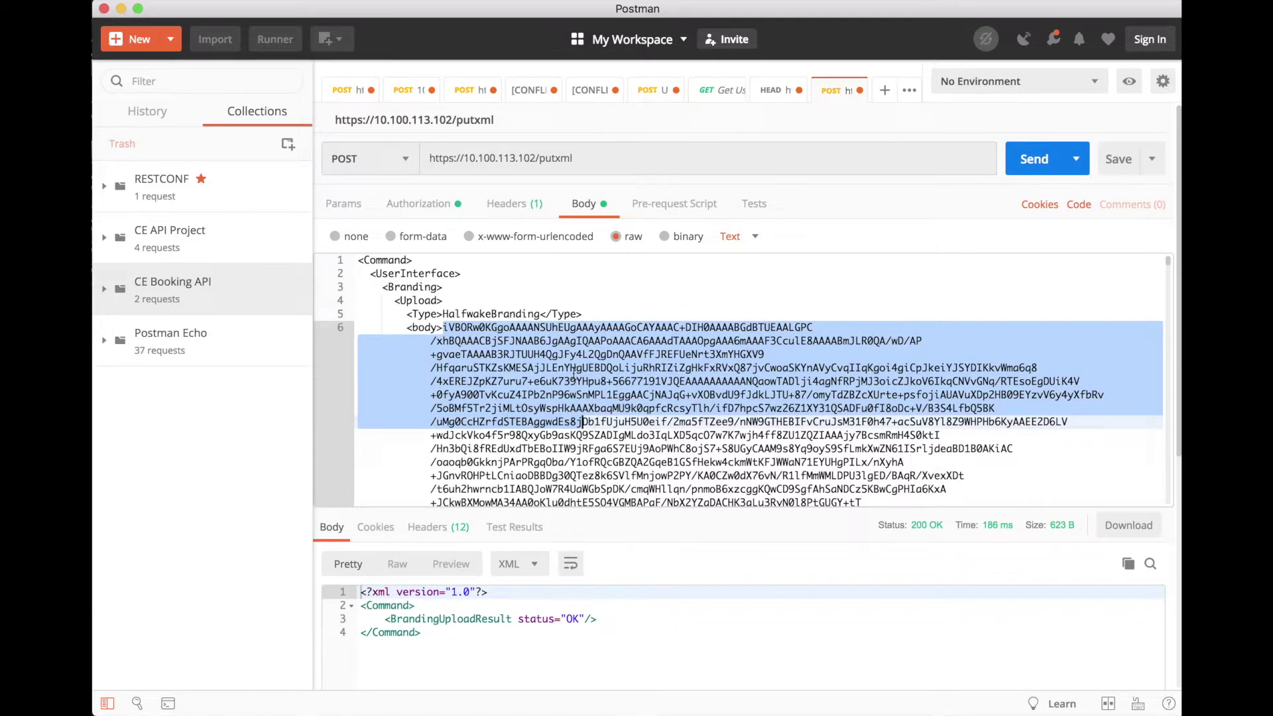
pyautogui.click(450, 302)
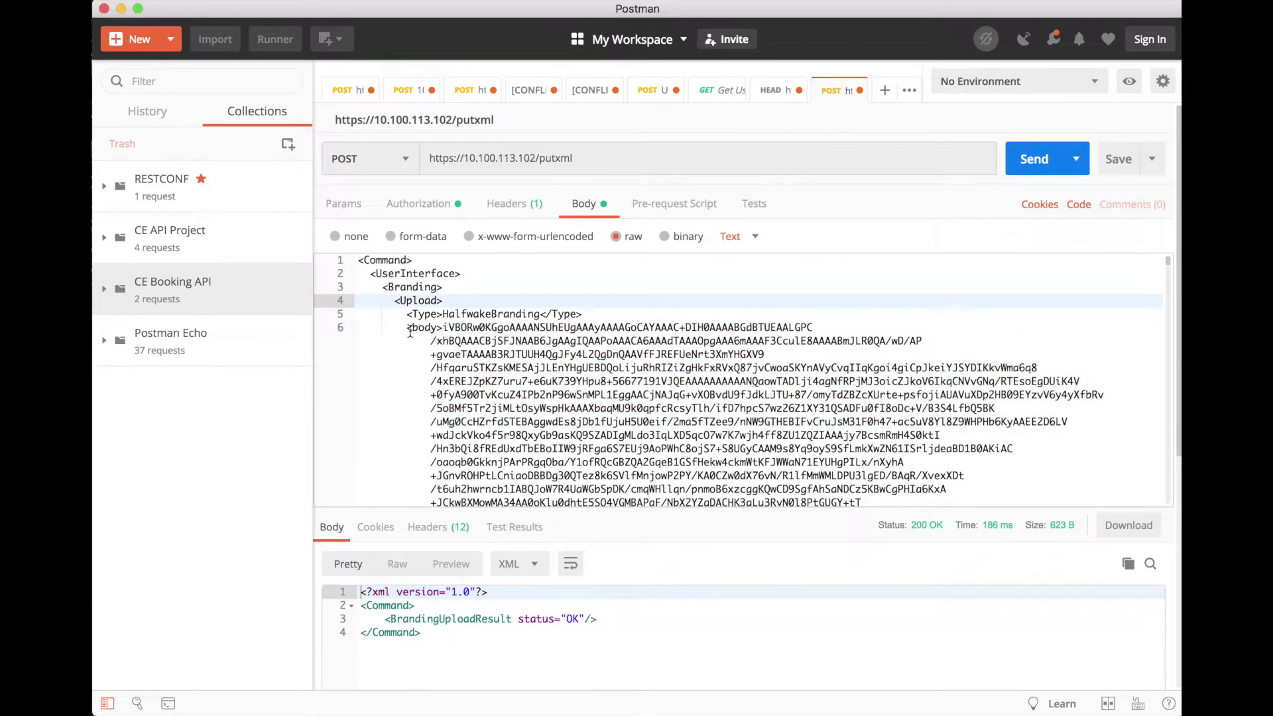
pyautogui.moveTo(407, 330); pyautogui.dragTo(437, 329)
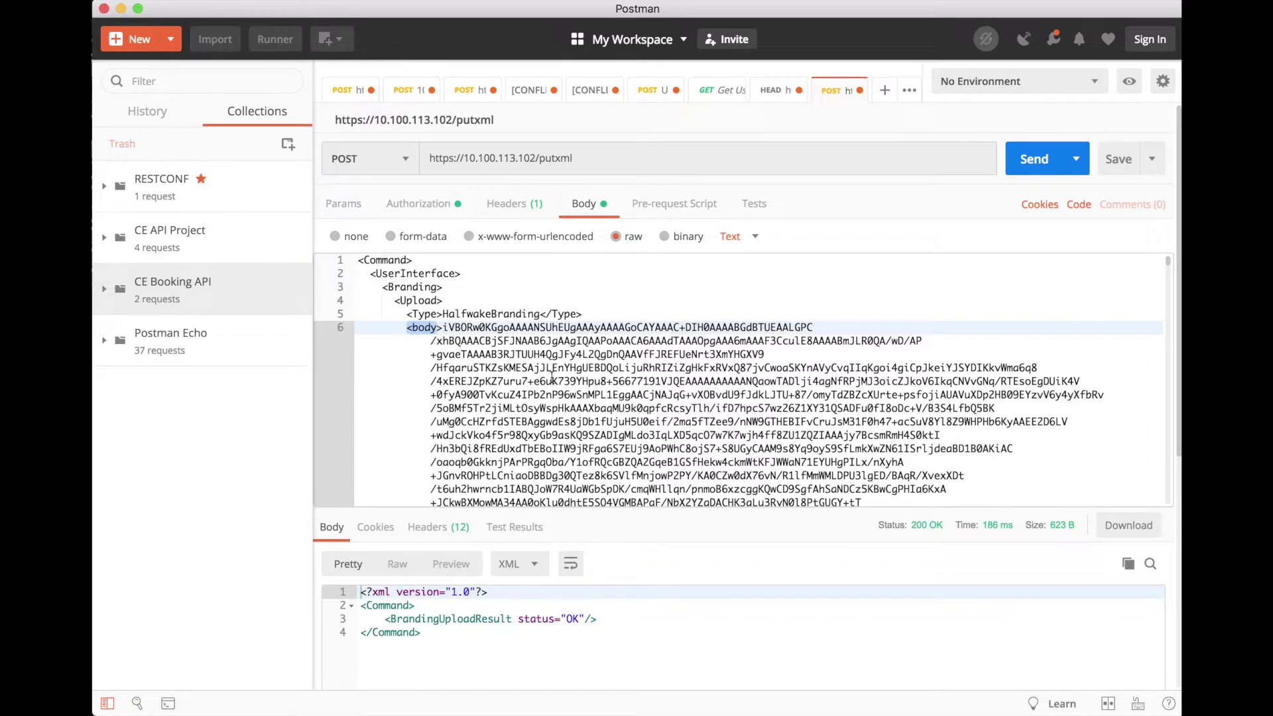
pyautogui.scroll(-10, 551, 378)
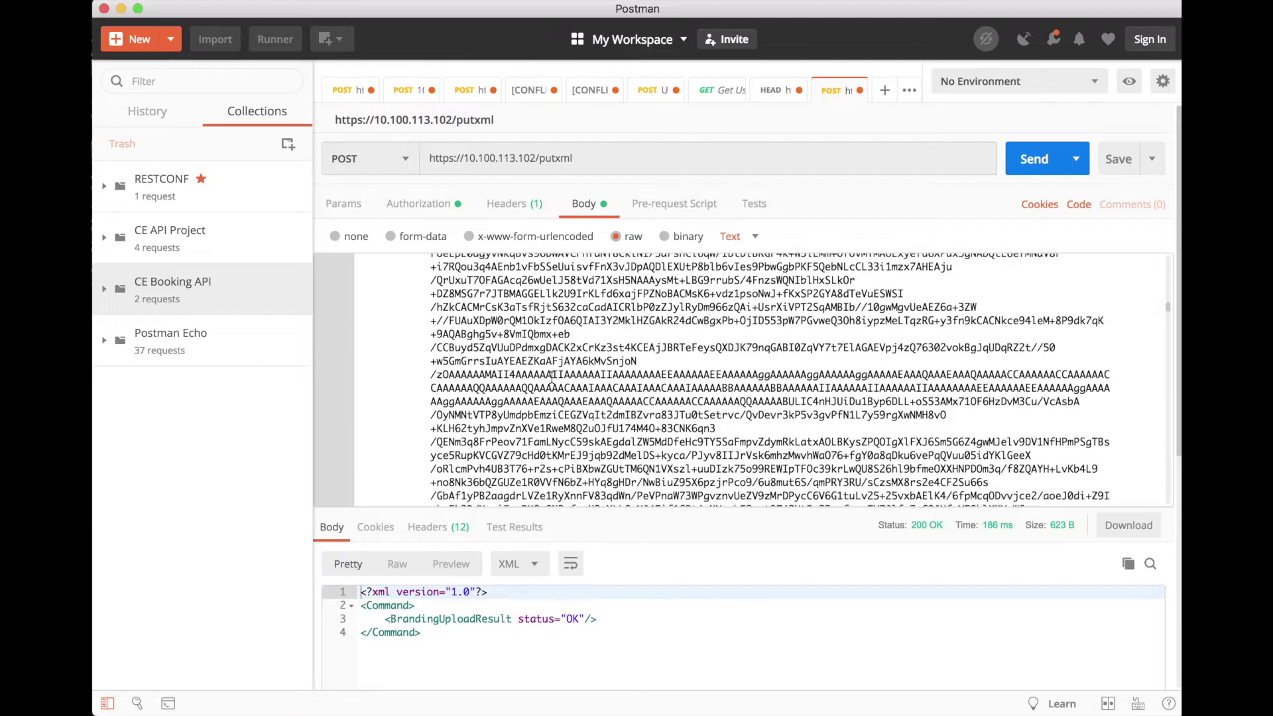
pyautogui.scroll(-10, 551, 378)
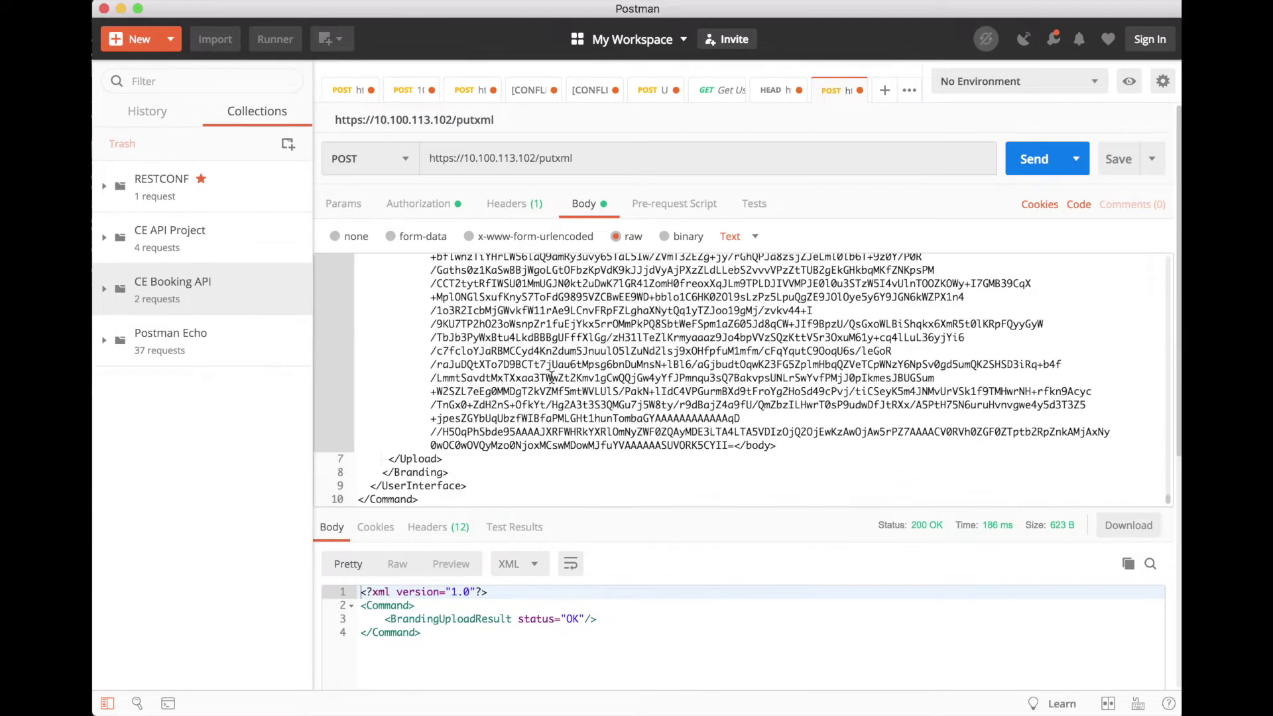
pyautogui.moveTo(732, 445); pyautogui.dragTo(776, 446)
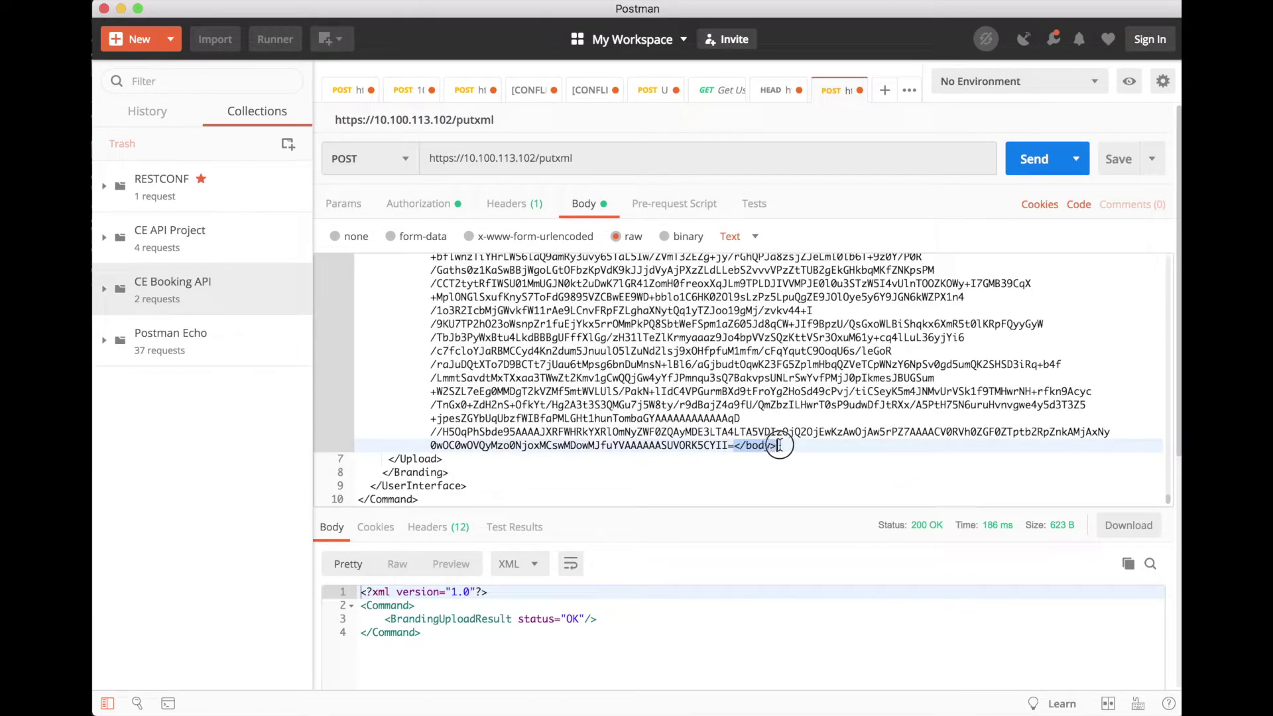
pyautogui.click(734, 446)
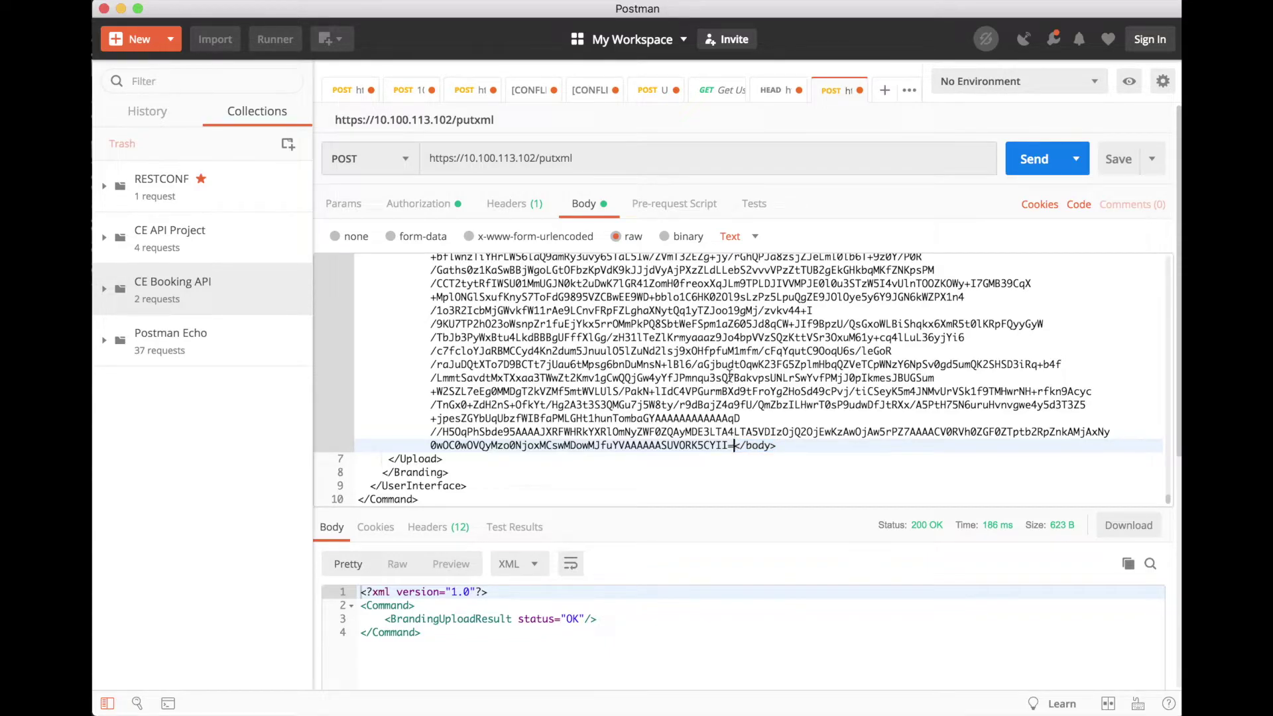
pyautogui.scroll(10, 724, 286)
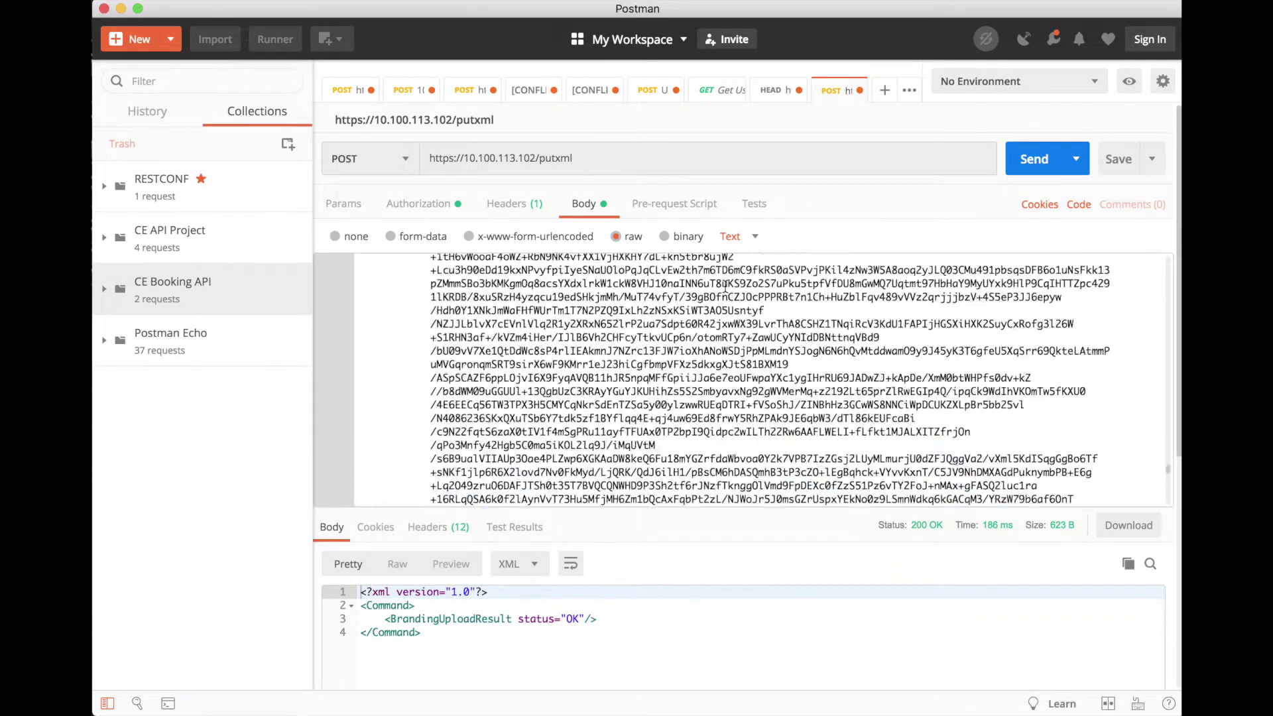
pyautogui.scroll(10, 724, 286)
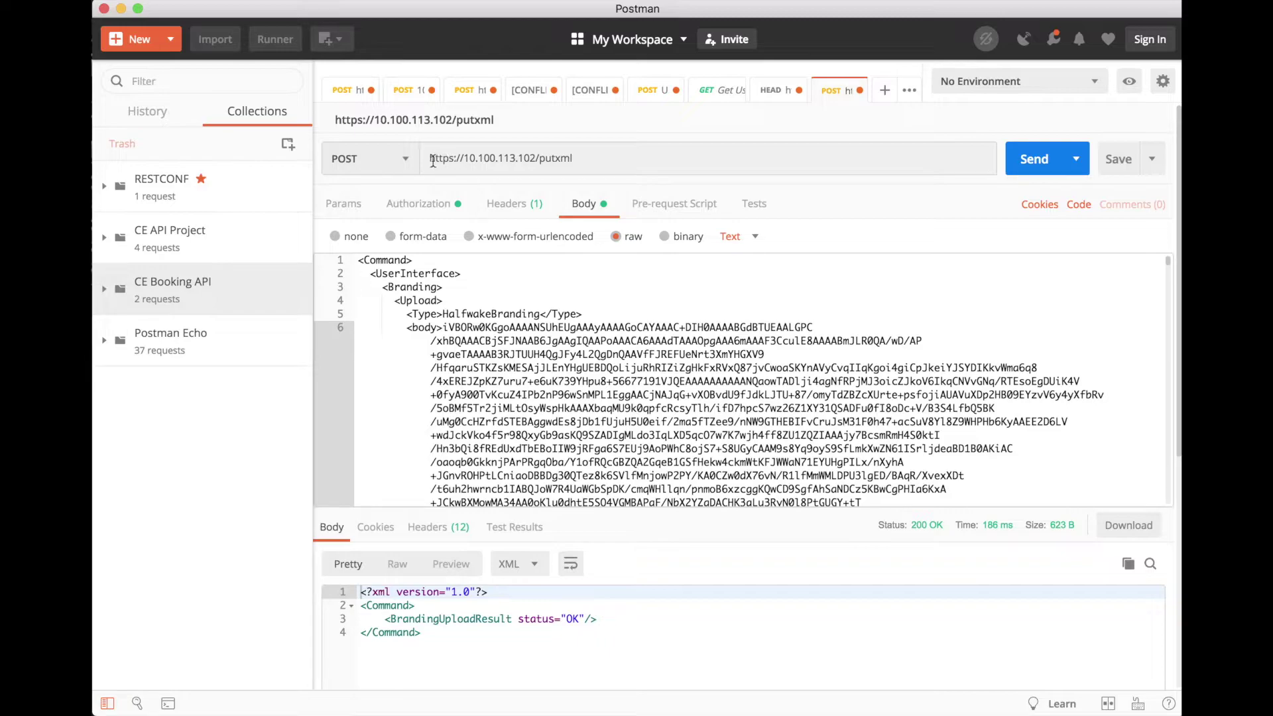
pyautogui.moveTo(429, 161); pyautogui.dragTo(456, 161)
pyautogui.click(627, 160)
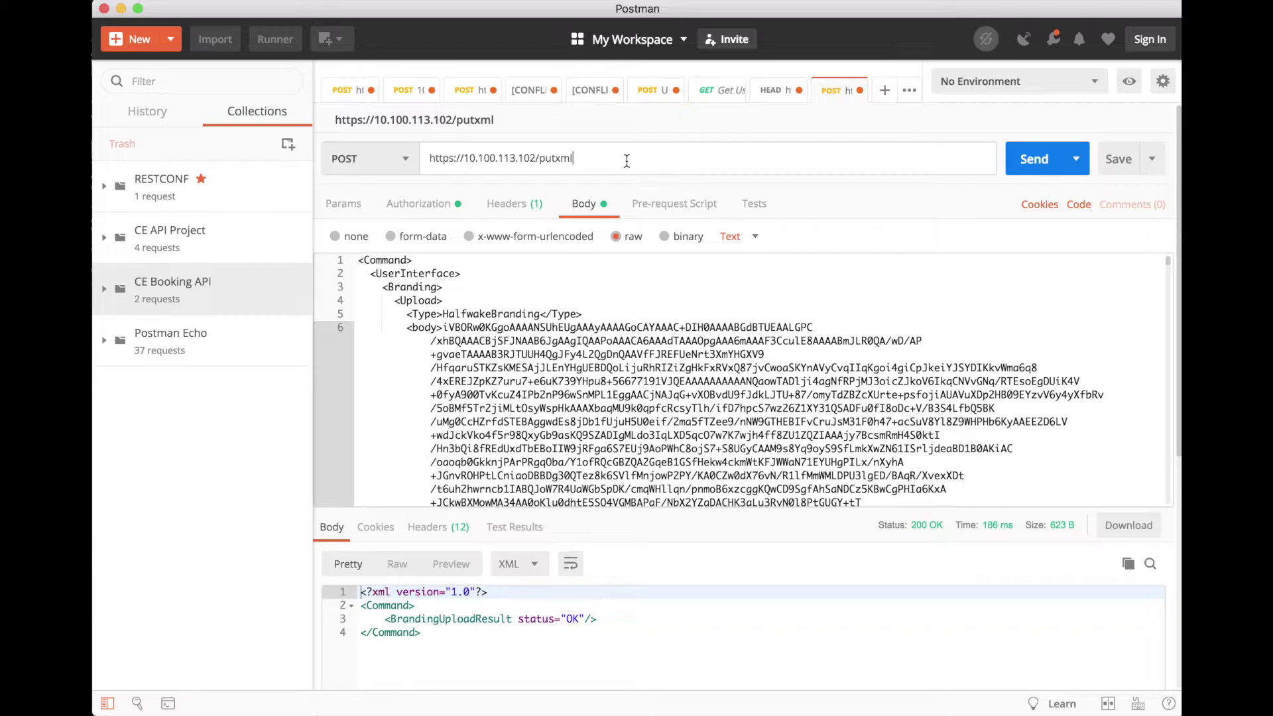
pyautogui.click(449, 327)
pyautogui.keyDown('shift'); pyautogui.click(560, 403); pyautogui.keyUp('shift')
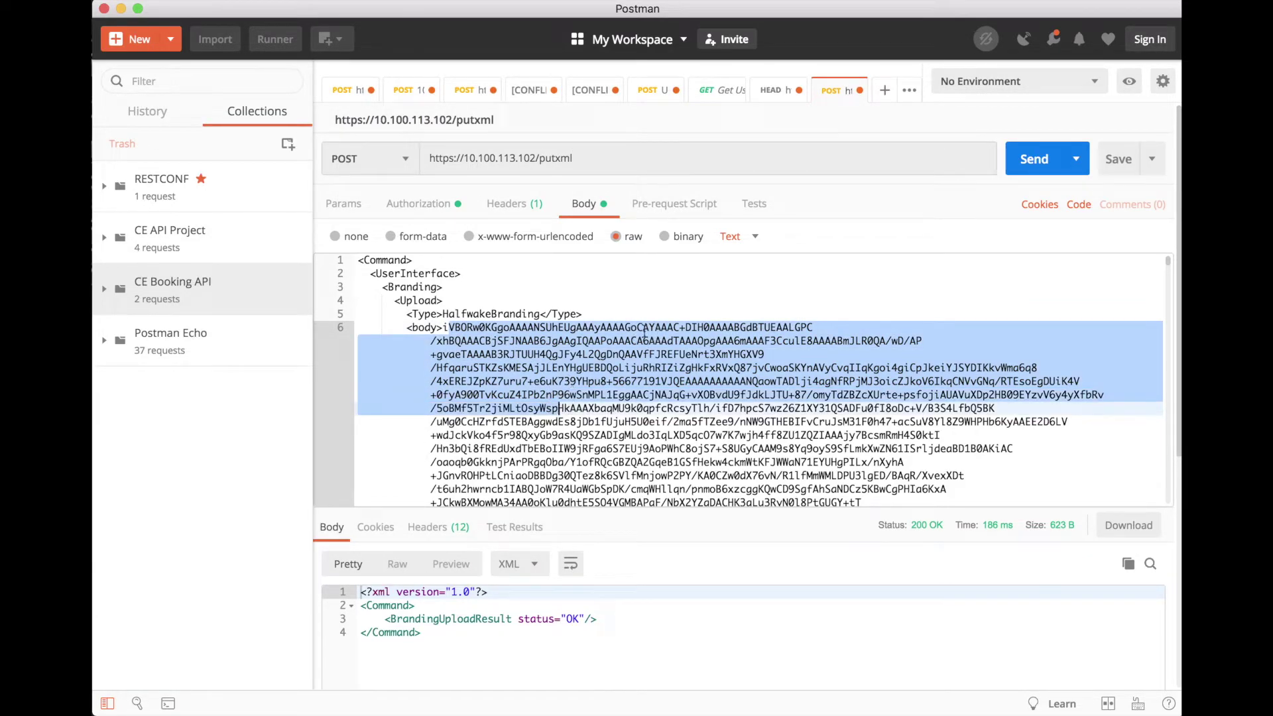
pyautogui.click(643, 328)
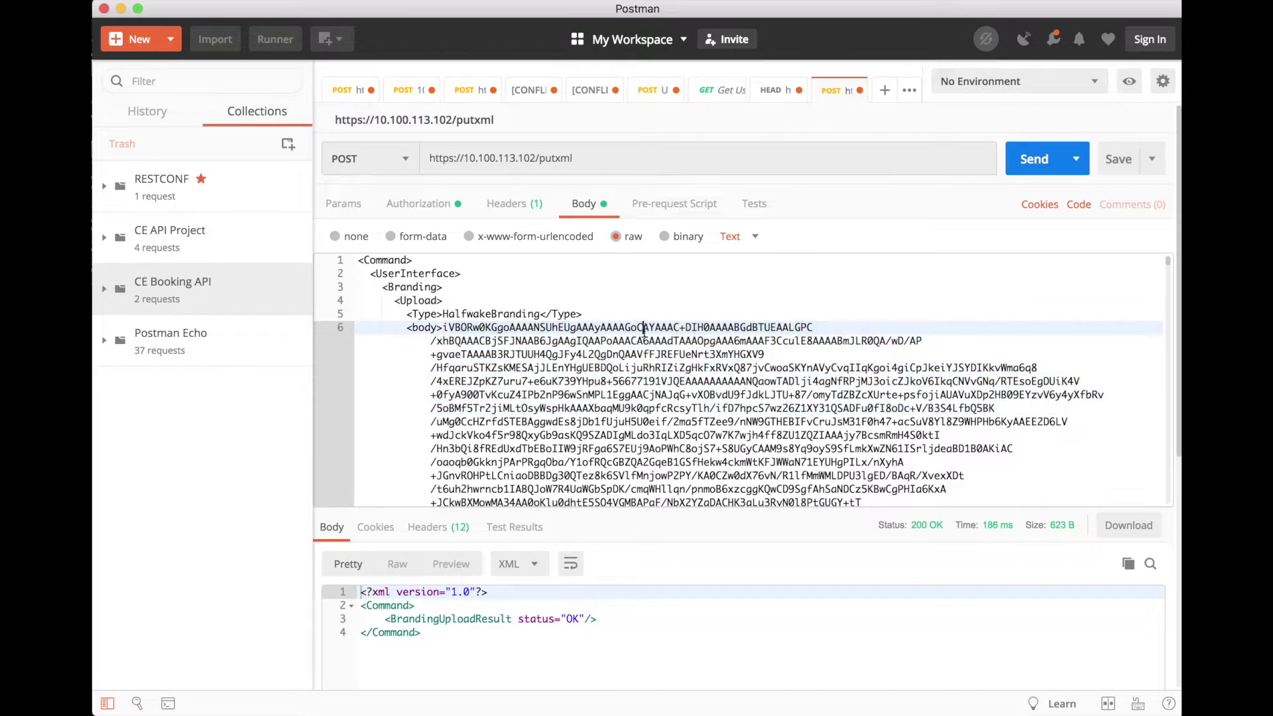
pyautogui.click(793, 153)
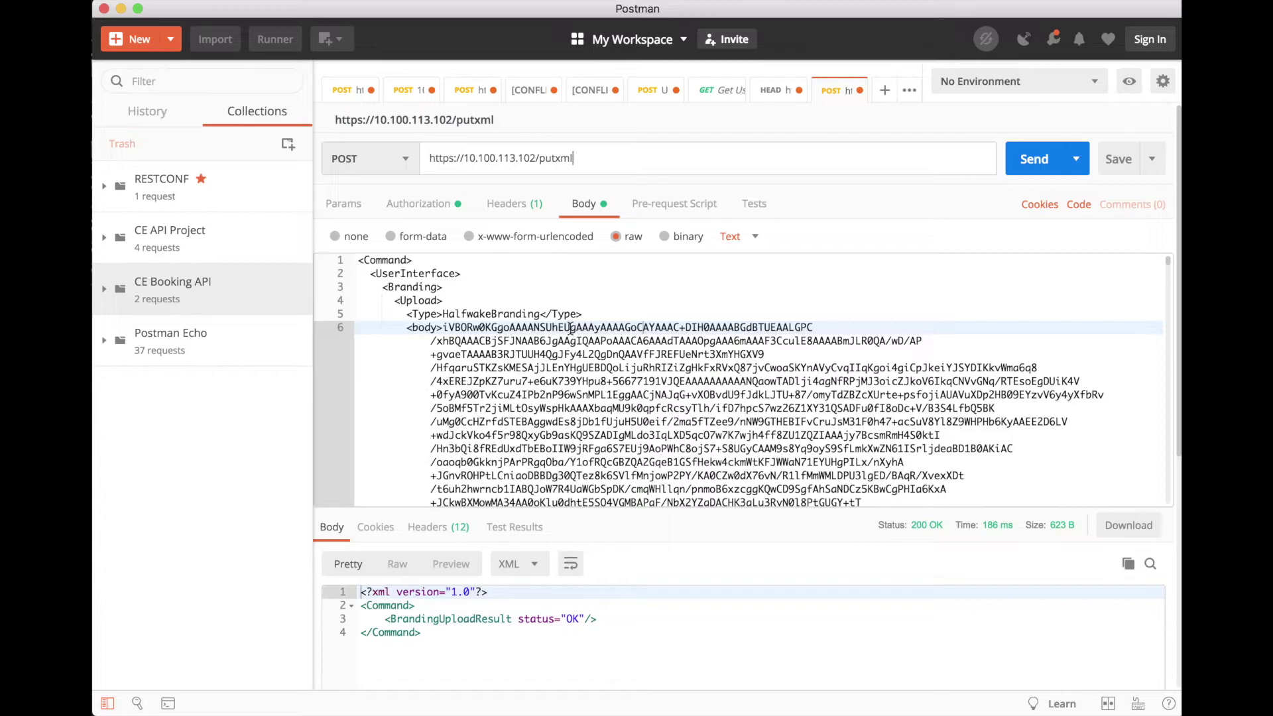
# Resend the putxml HalfwakeBranding upload request with Cmd+Enter.
pyautogui.click(636, 300)
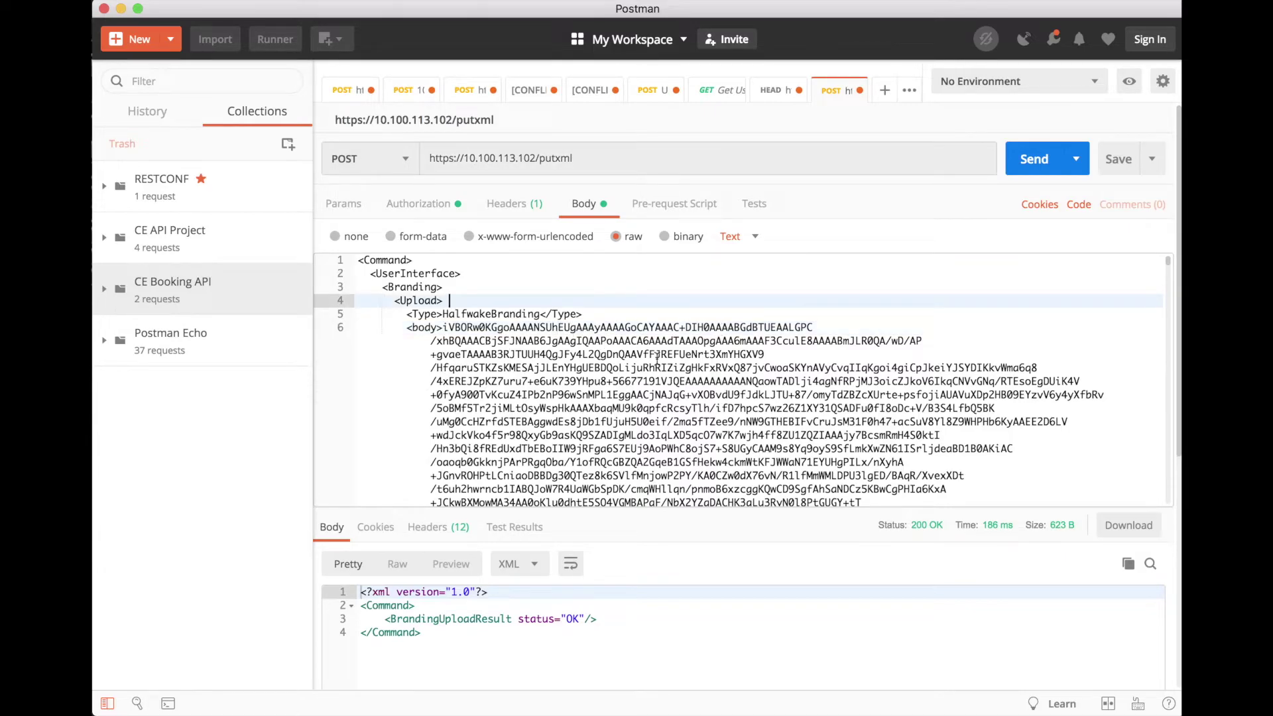
pyautogui.press('super+Return')
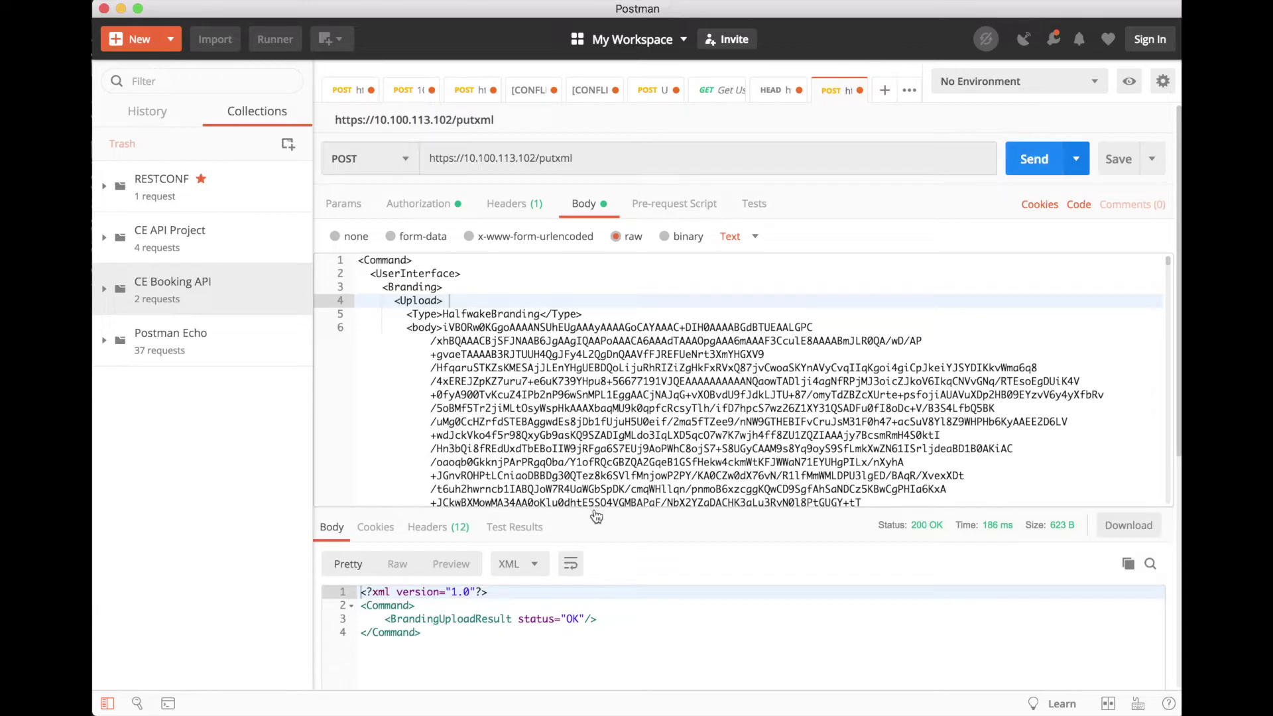
pyautogui.press('super+Return')
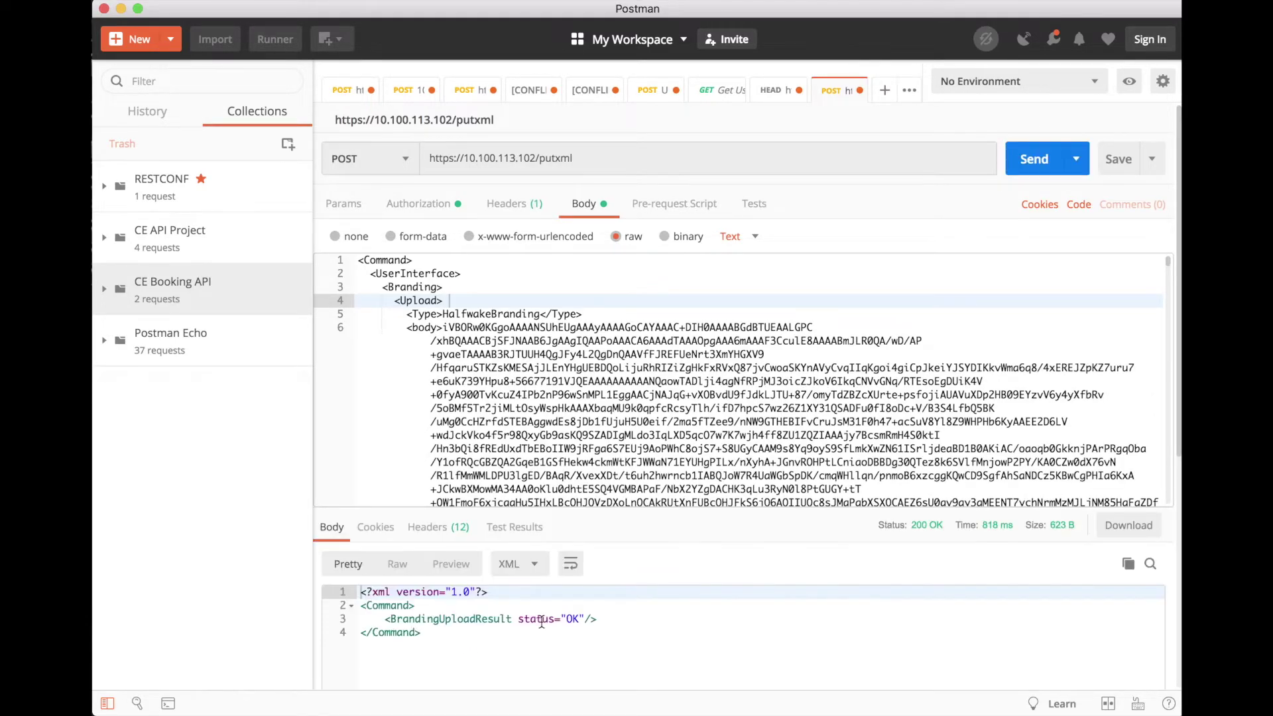
# Highlight the response's Command element and its BrandingUploadResult status OK.
pyautogui.moveTo(364, 607); pyautogui.dragTo(611, 629)
pyautogui.click(612, 628)
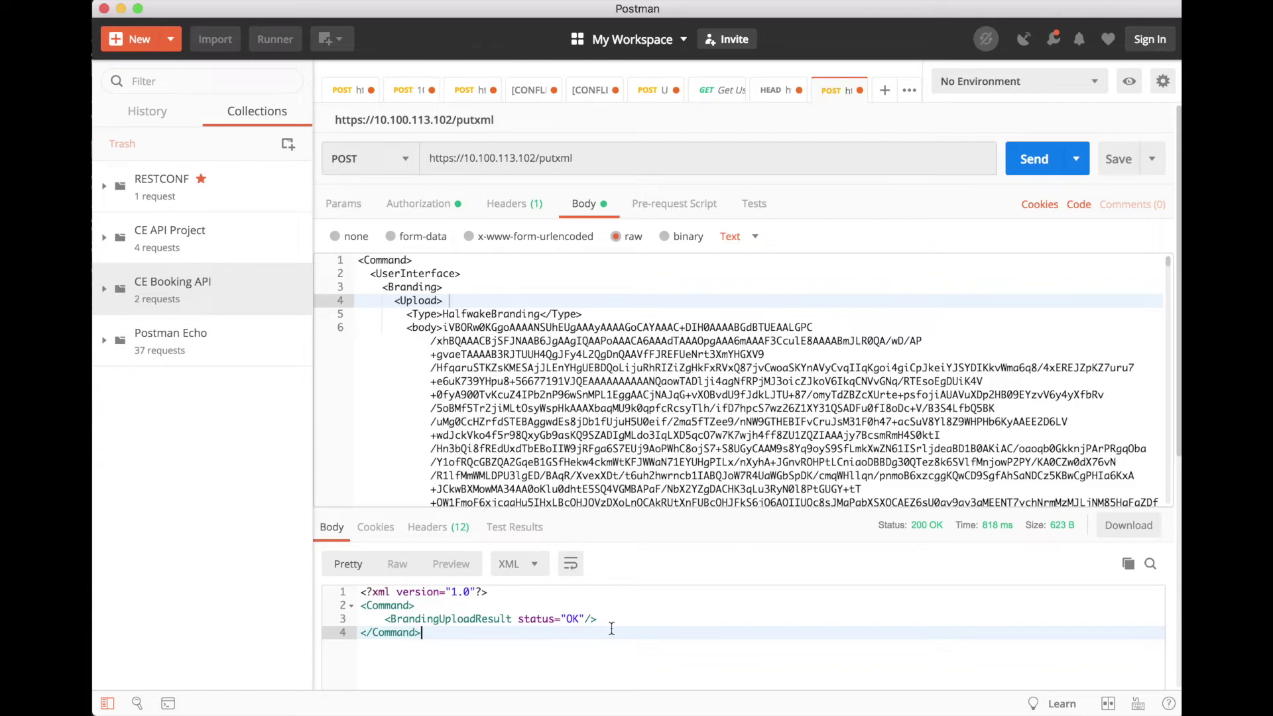
pyautogui.click(565, 618)
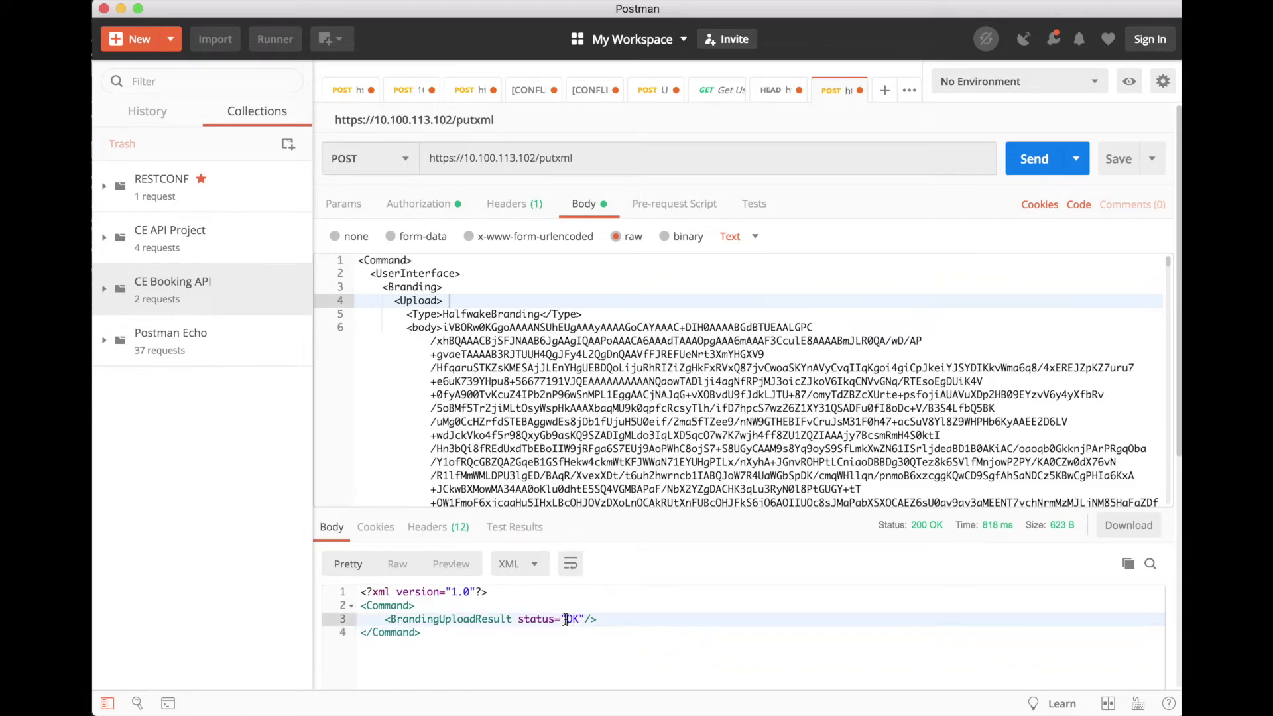